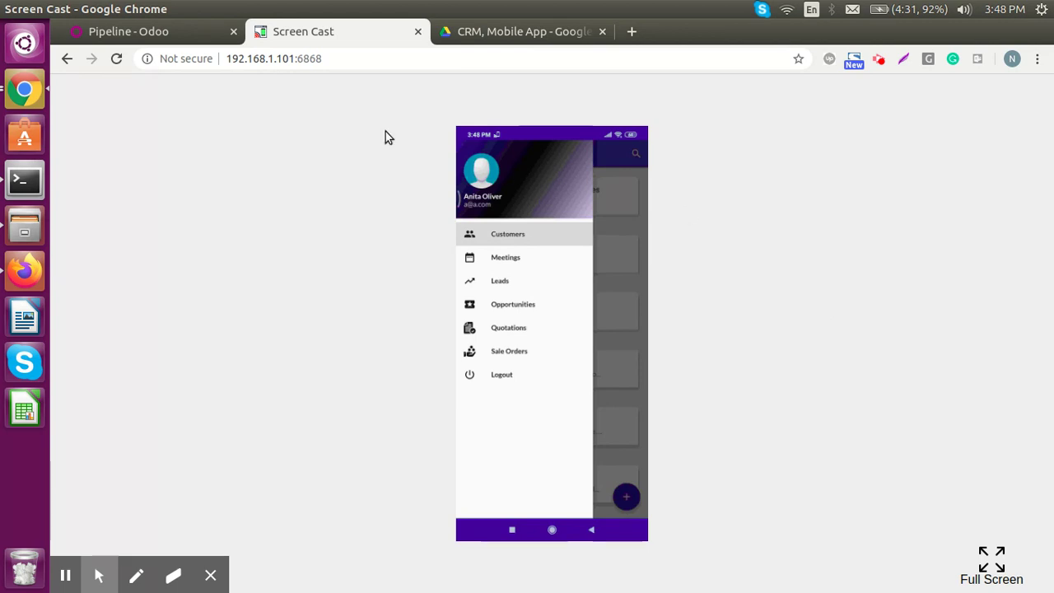
Compare the CRM pipeline in Odoo with the Meetings calendar shown in the mobile app's screen cast.
{"action": "left_click", "coordinate": [180, 31]}
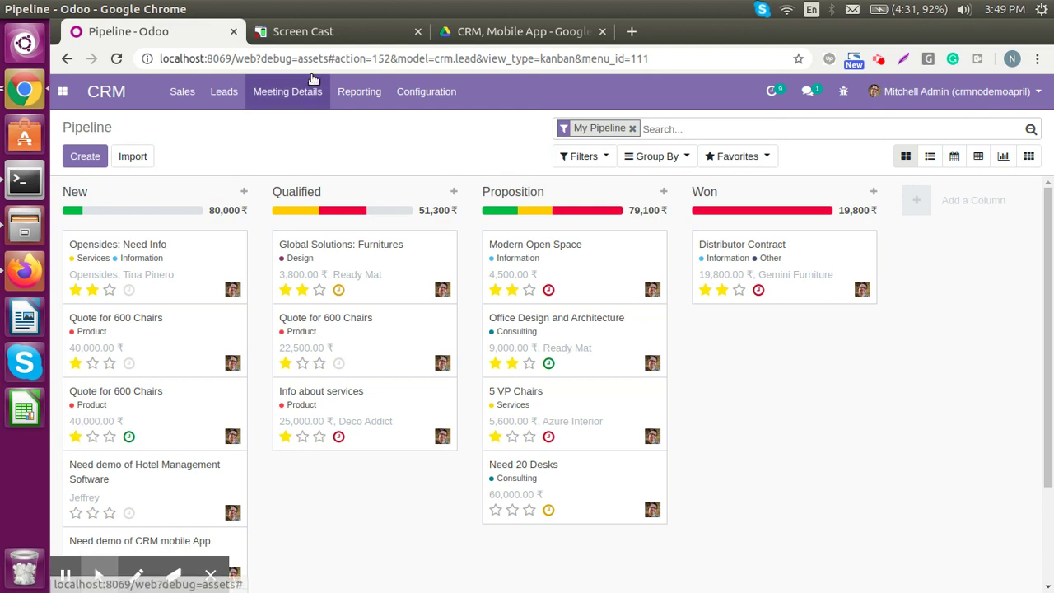
{"action": "left_click", "coordinate": [329, 34]}
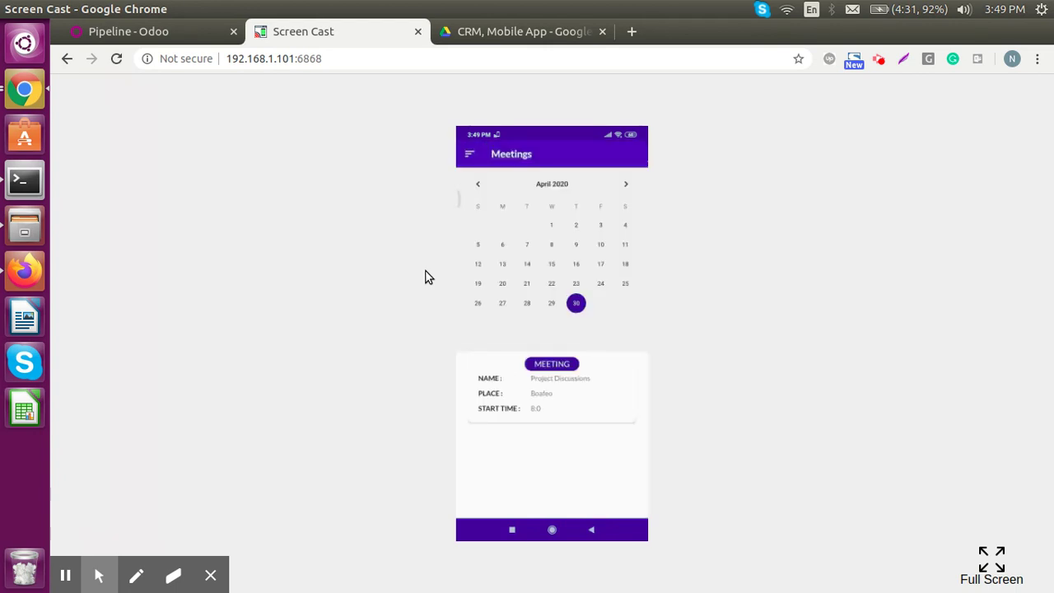
{"action": "left_click", "coordinate": [579, 364]}
Return to Odoo and open the CRM Leads list.
{"action": "left_click", "coordinate": [163, 37]}
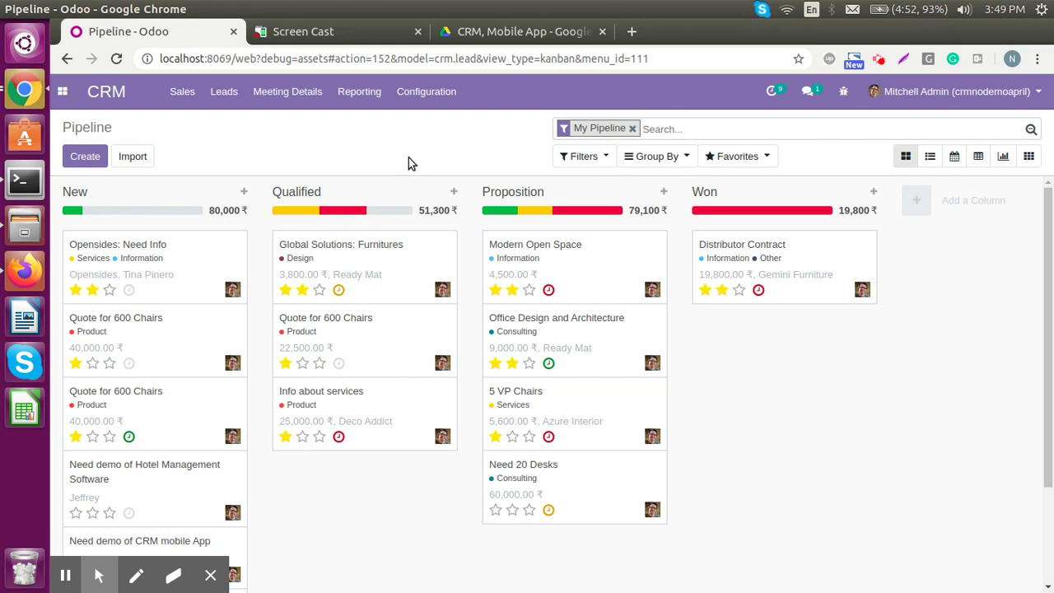
{"action": "left_click", "coordinate": [235, 99]}
{"action": "left_click", "coordinate": [226, 126]}
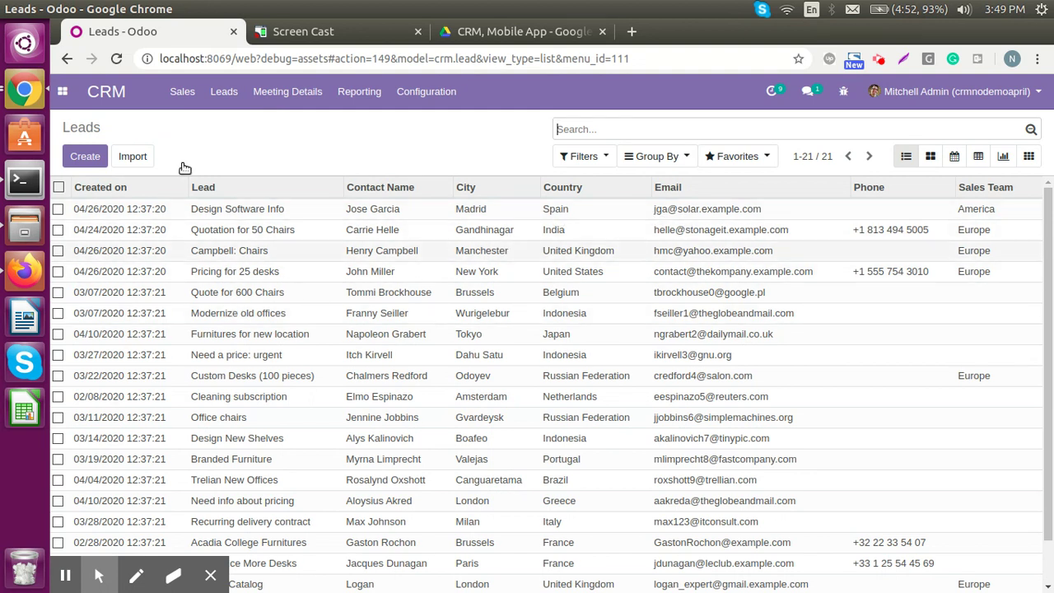
Review the fields of a blank new lead form and return to the Leads list without saving.
{"action": "left_click", "coordinate": [82, 159]}
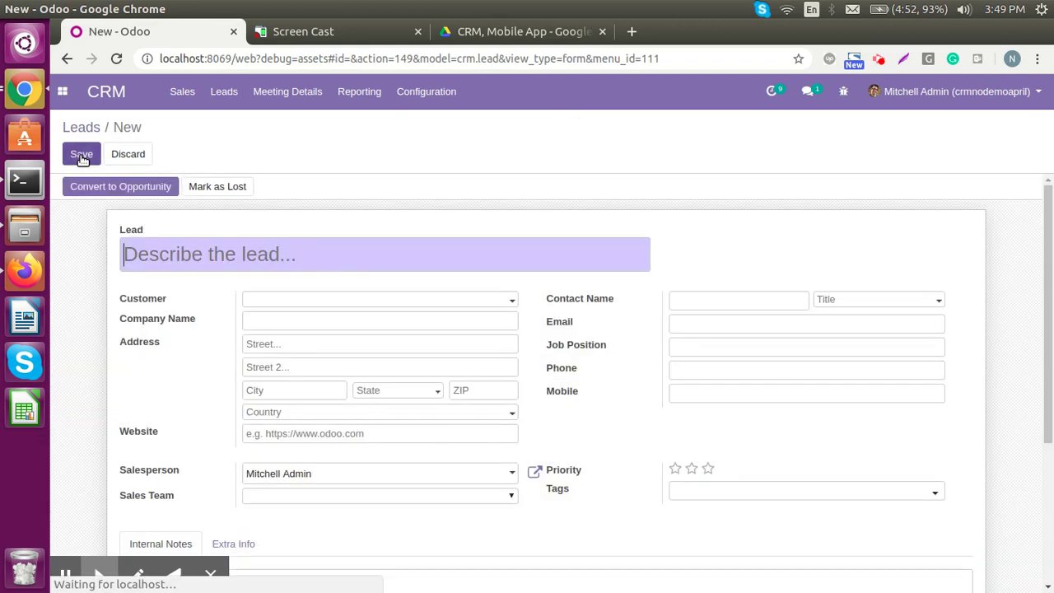
{"action": "scroll", "coordinate": [531, 462], "scroll_direction": "down", "scroll_amount": 3}
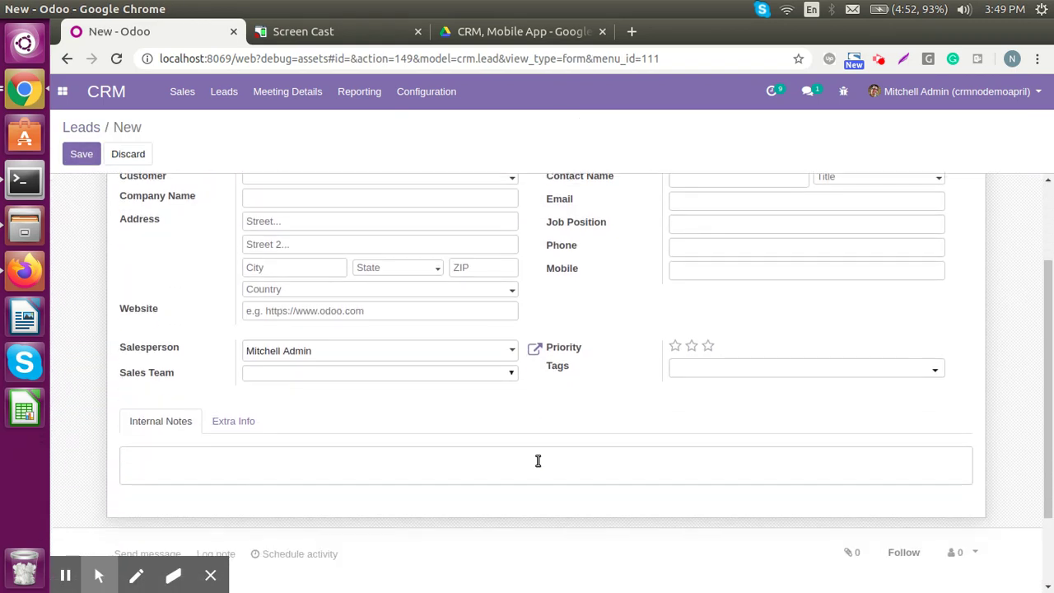
{"action": "scroll", "coordinate": [539, 459], "scroll_direction": "up", "scroll_amount": 2}
{"action": "scroll", "coordinate": [191, 212], "scroll_direction": "up", "scroll_amount": 1}
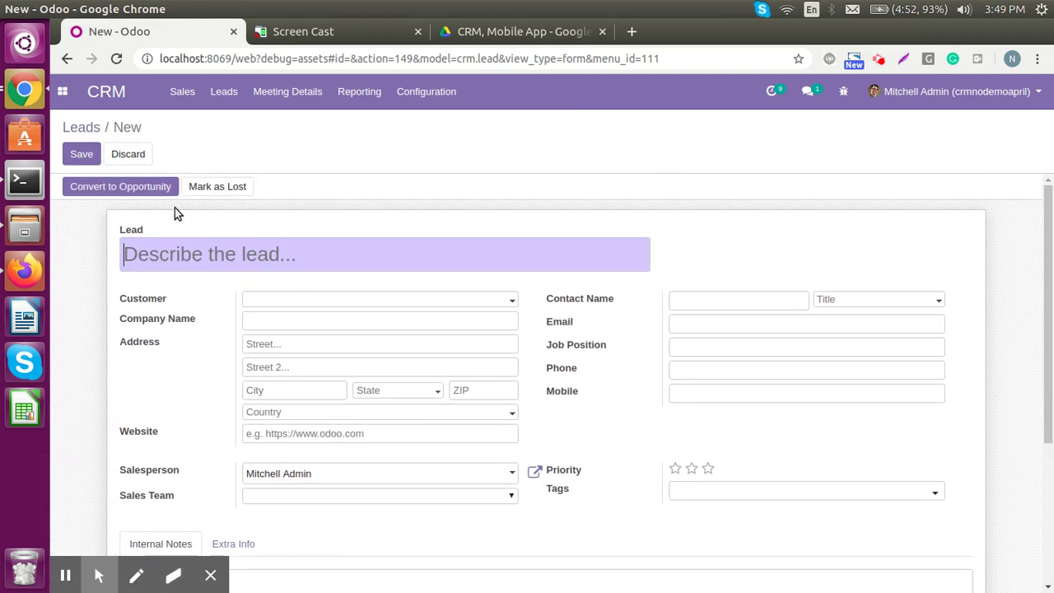
{"action": "left_click", "coordinate": [90, 132]}
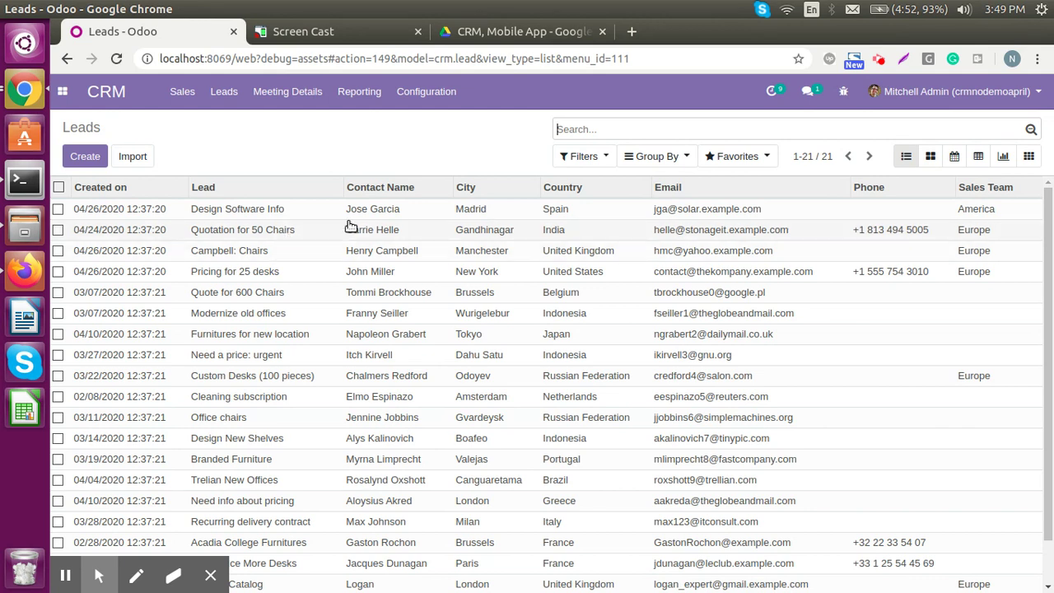
Open the Design Software Info lead and review its details.
{"action": "left_click", "coordinate": [305, 218]}
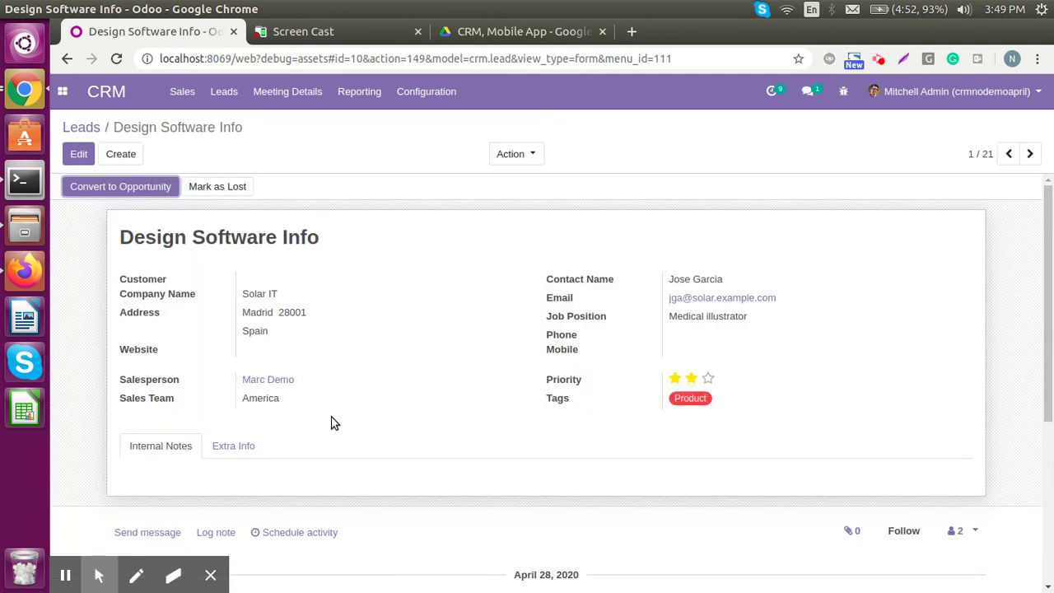
{"action": "scroll", "coordinate": [334, 425], "scroll_direction": "down", "scroll_amount": 1}
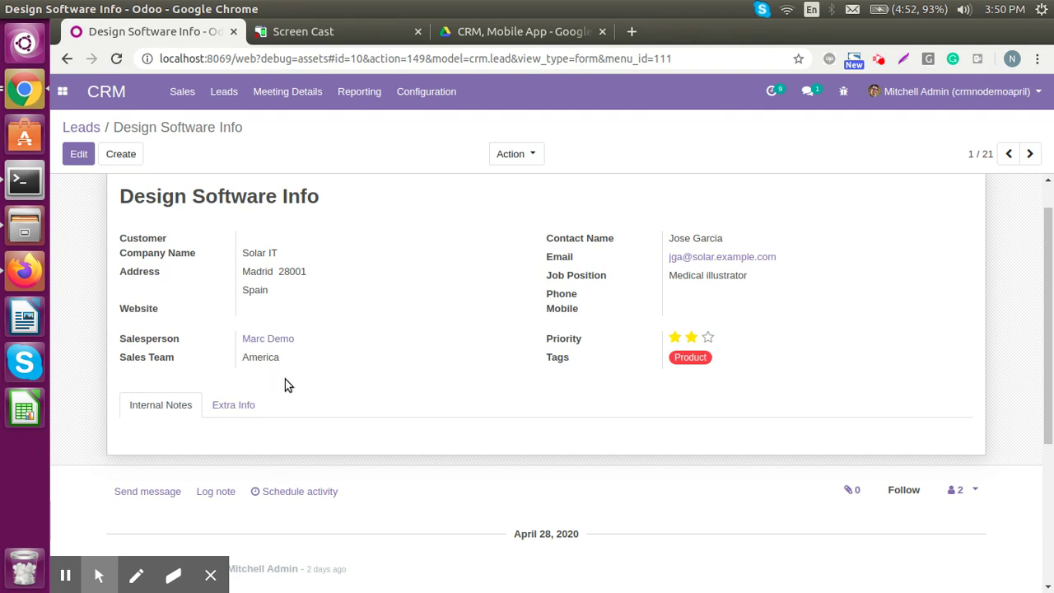
{"action": "scroll", "coordinate": [526, 382], "scroll_direction": "up", "scroll_amount": 1}
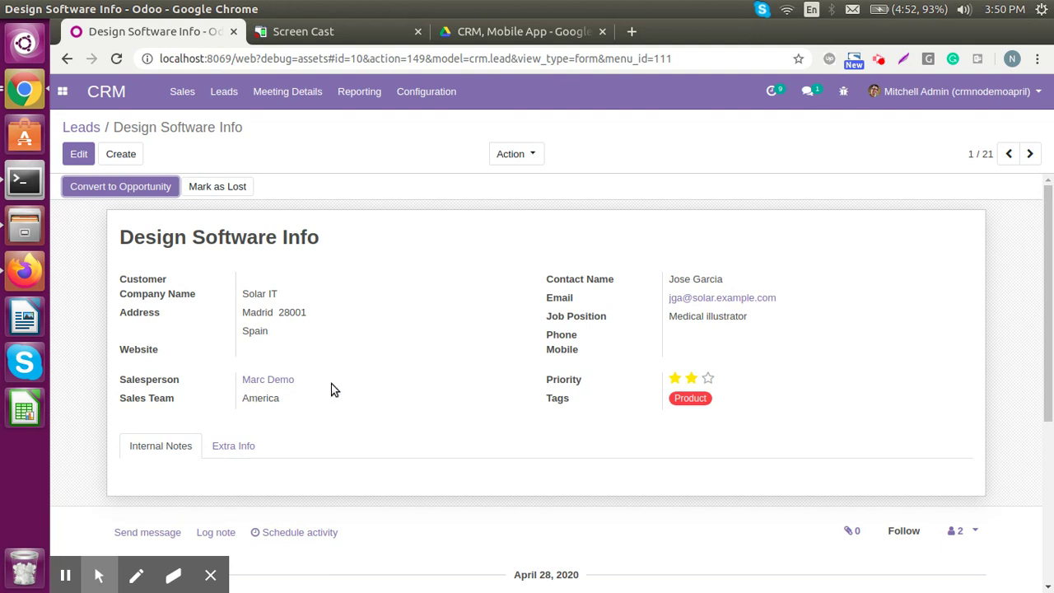
{"action": "scroll", "coordinate": [333, 389], "scroll_direction": "down", "scroll_amount": 1}
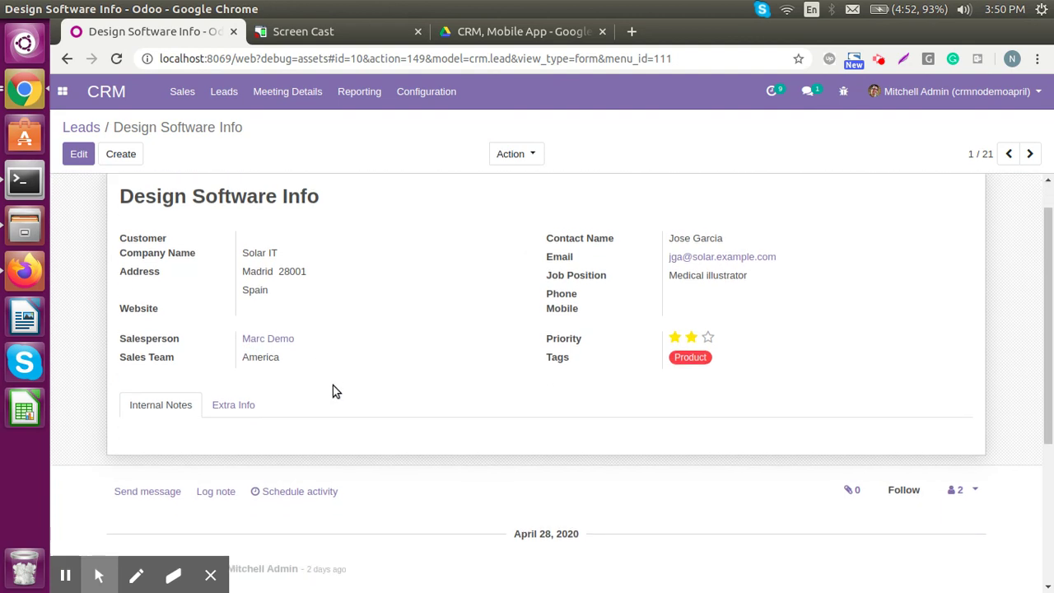
Start a scheduled activity of type Meeting for the lead, with meeting time 5 and schedule date 04/30/2020.
{"action": "left_click", "coordinate": [298, 497]}
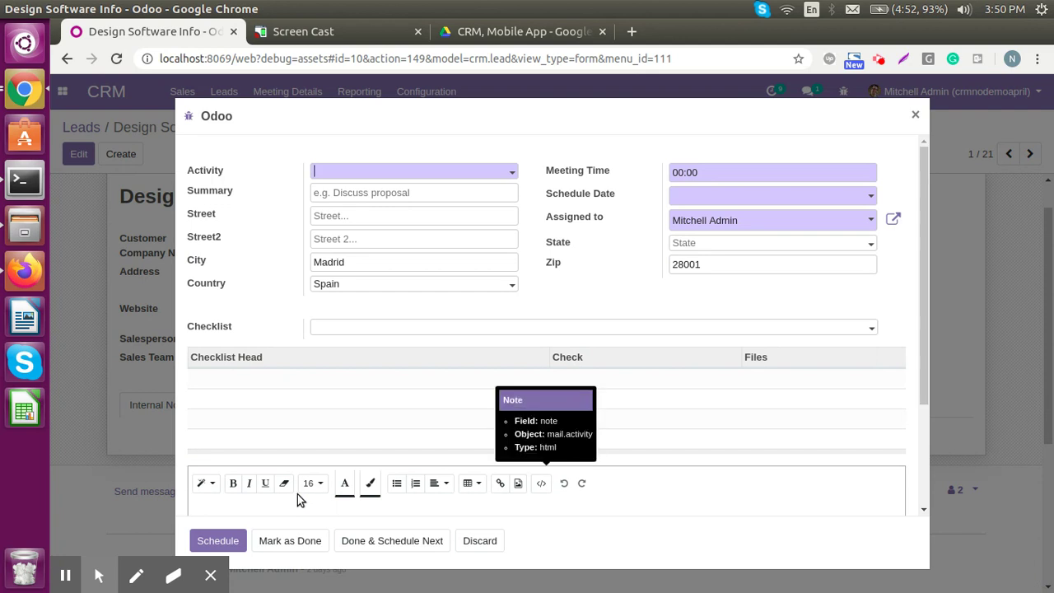
{"action": "left_click", "coordinate": [445, 173]}
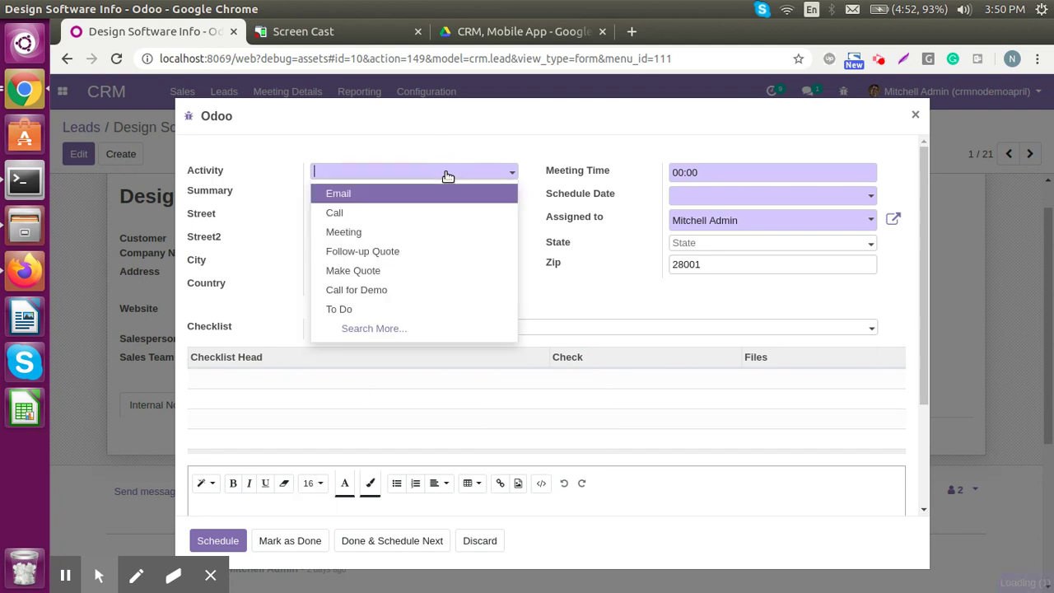
{"action": "left_click", "coordinate": [367, 232]}
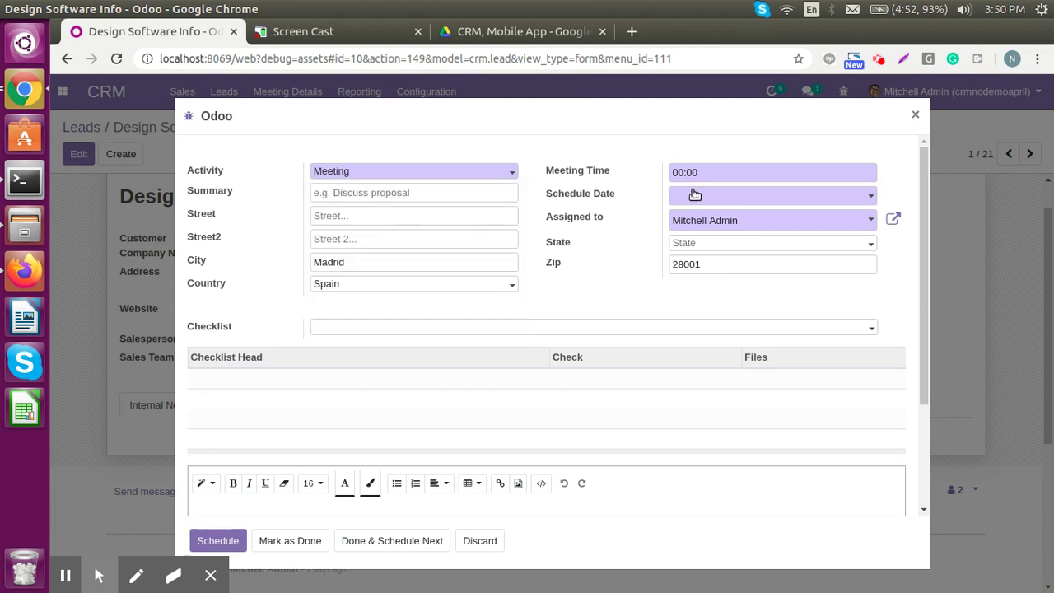
{"action": "left_click_drag", "start_coordinate": [717, 176], "coordinate": [661, 172]}
{"action": "type", "text": "5"}
{"action": "left_click", "coordinate": [730, 198]}
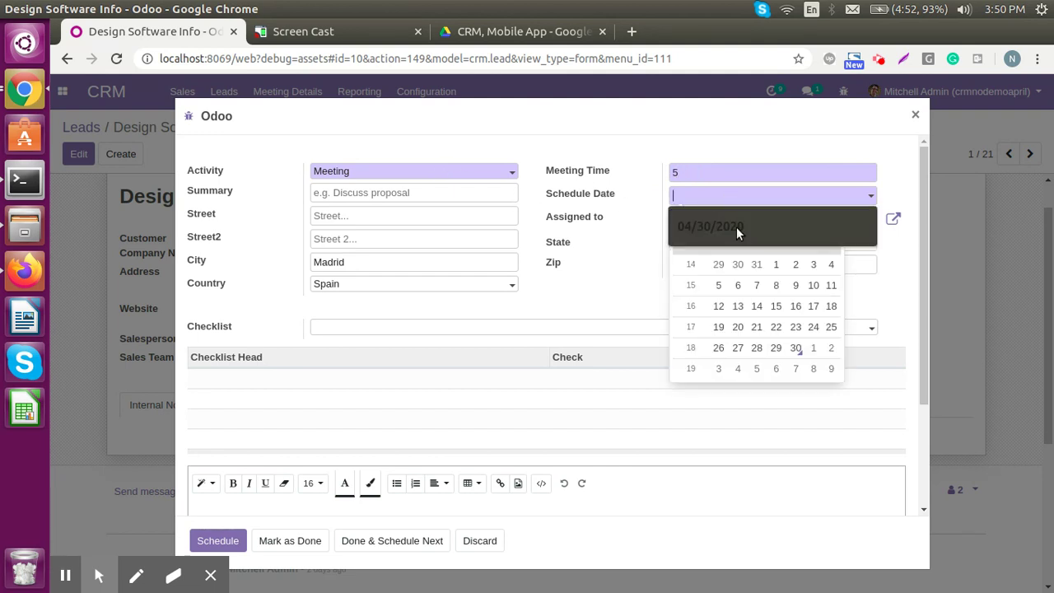
{"action": "left_click", "coordinate": [799, 349]}
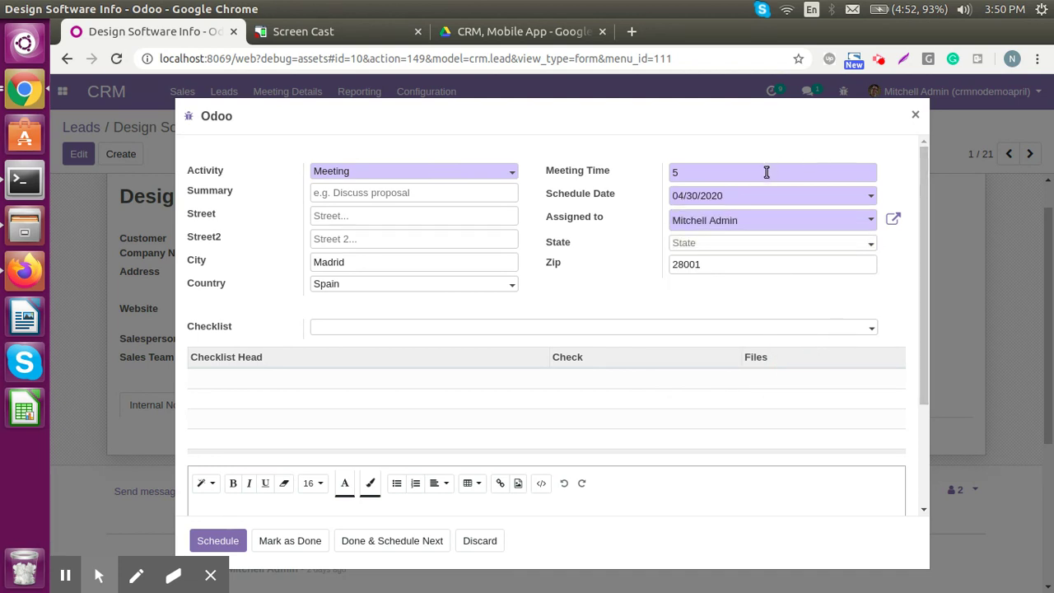
Assign the meeting to the salesperson who uses the mobile app and set its summary to "First Meeting".
{"action": "left_click", "coordinate": [694, 224]}
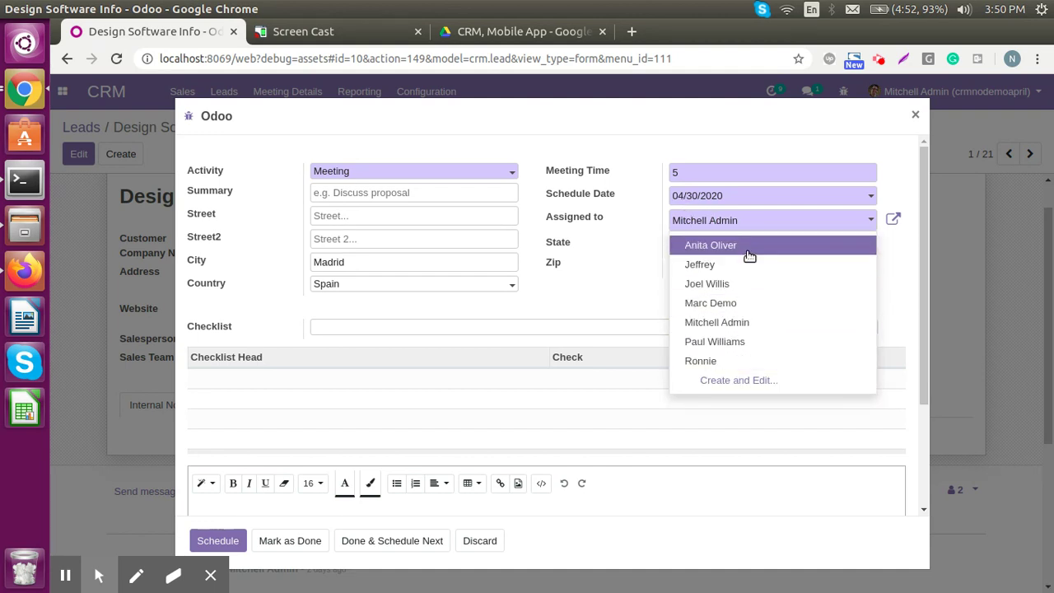
{"action": "left_click", "coordinate": [749, 246]}
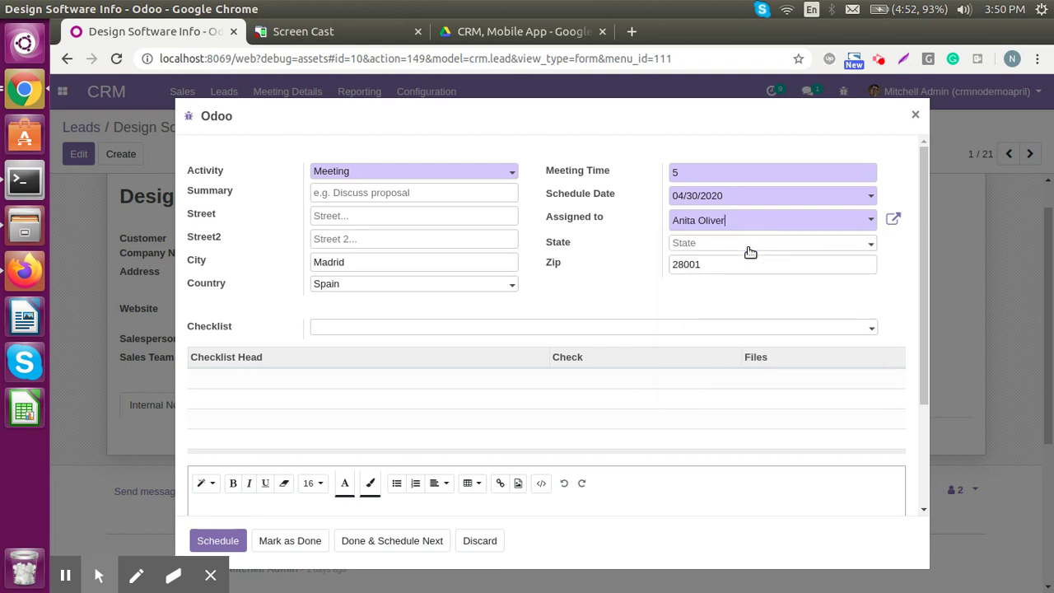
{"action": "left_click", "coordinate": [384, 194]}
{"action": "type", "text": "First Meeting"}
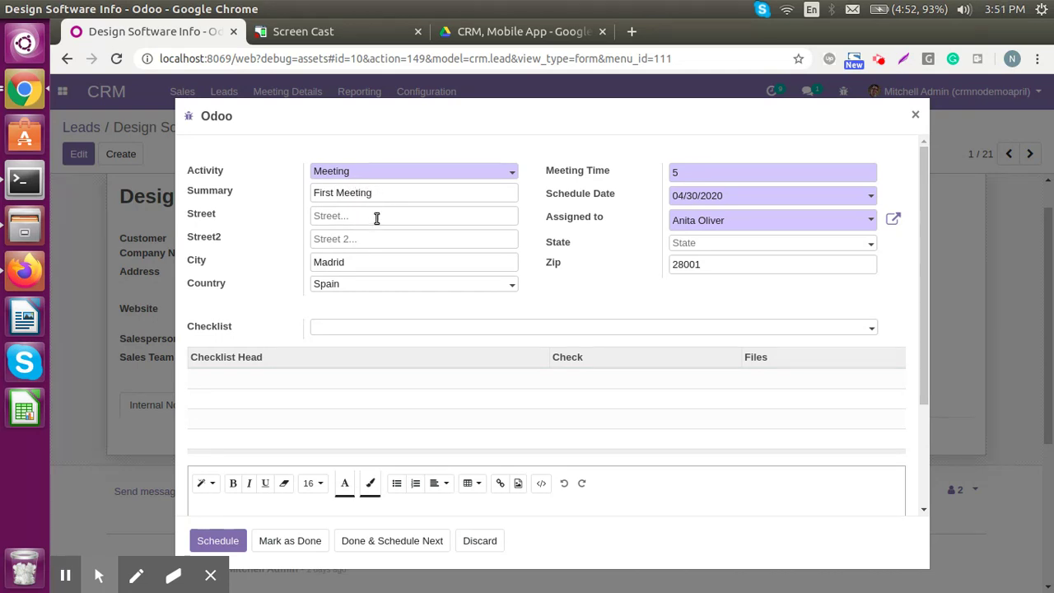
Fill in the meeting's street and city with the saved office address and set the country to India.
{"action": "left_click", "coordinate": [376, 216]}
{"action": "left_click", "coordinate": [418, 243]}
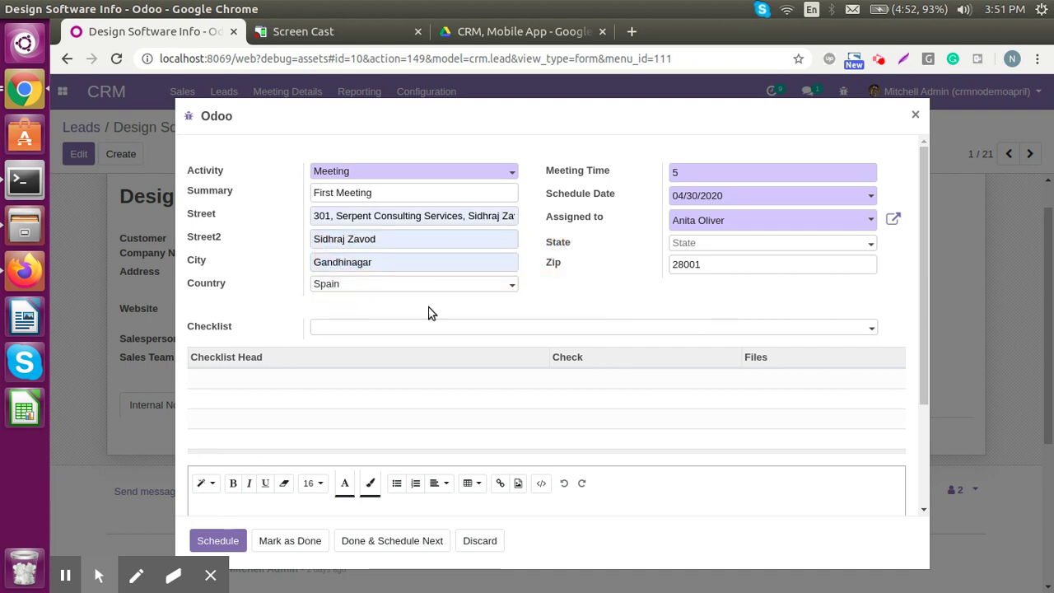
{"action": "left_click", "coordinate": [390, 288]}
{"action": "type", "text": "Indi"}
{"action": "key", "text": "BackSpace"}
{"action": "key", "text": "BackSpace"}
{"action": "key", "text": "BackSpace"}
{"action": "key", "text": "BackSpace"}
{"action": "key", "text": "BackSpace"}
{"action": "key", "text": "BackSpace"}
{"action": "key", "text": "BackSpace"}
{"action": "key", "text": "BackSpace"}
{"action": "key", "text": "BackSpace"}
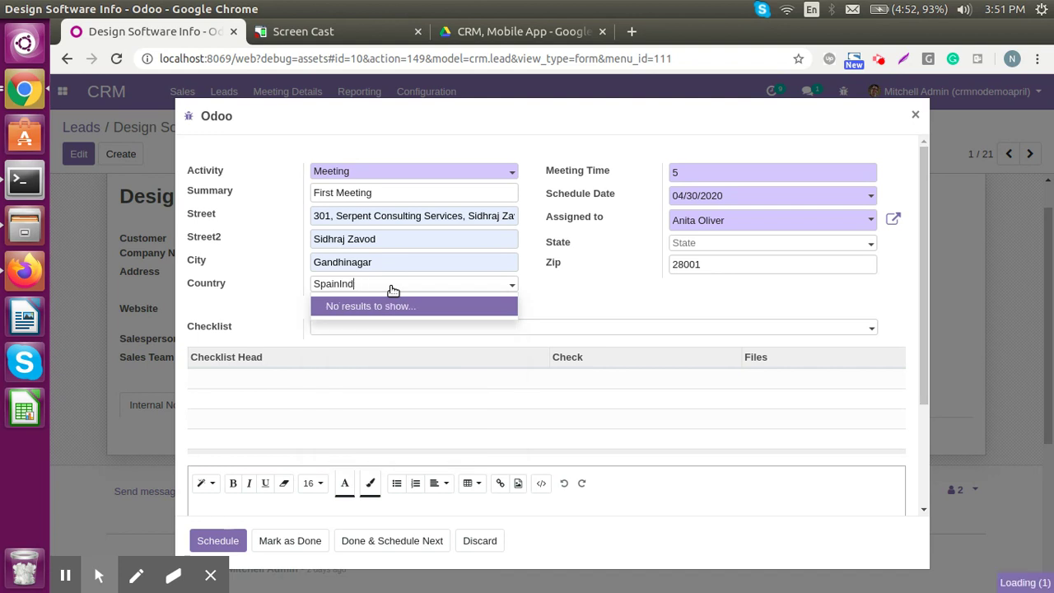
{"action": "type", "text": "ndi"}
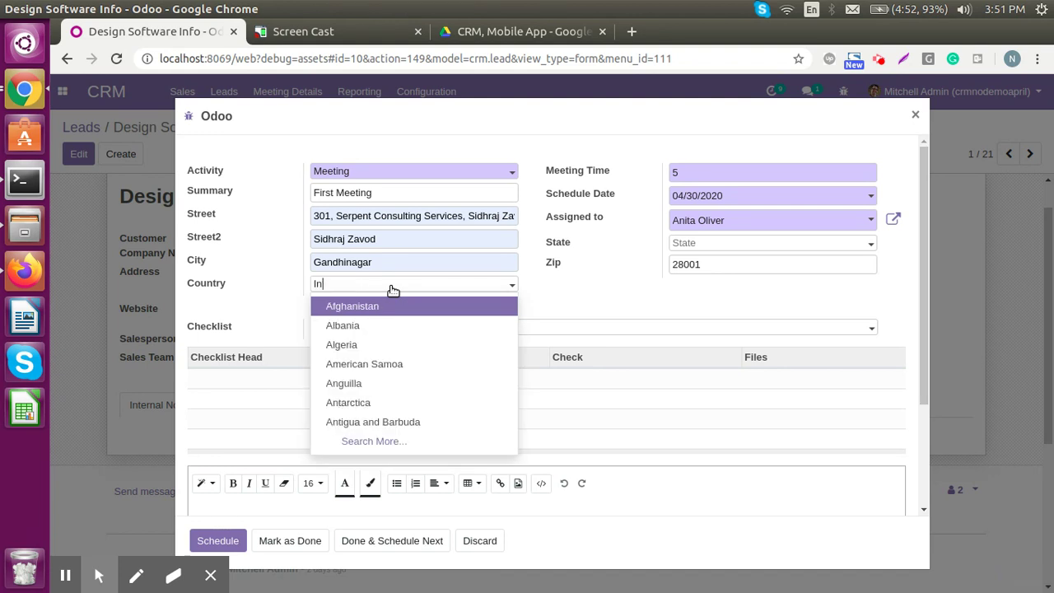
{"action": "left_click", "coordinate": [379, 326]}
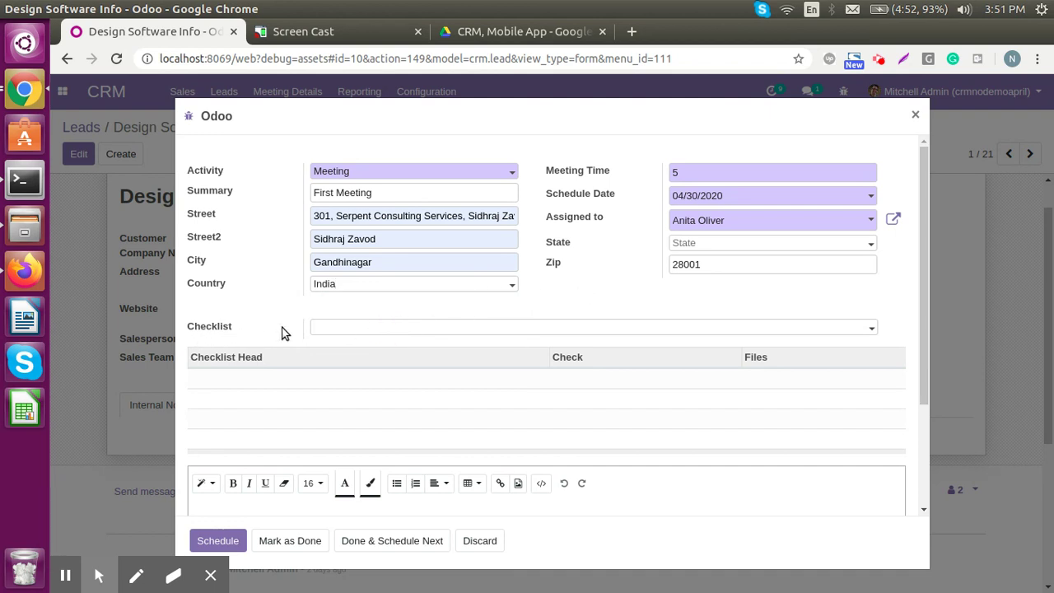
Apply the First Meeting checklist to the activity and schedule the meeting.
{"action": "left_click", "coordinate": [351, 330]}
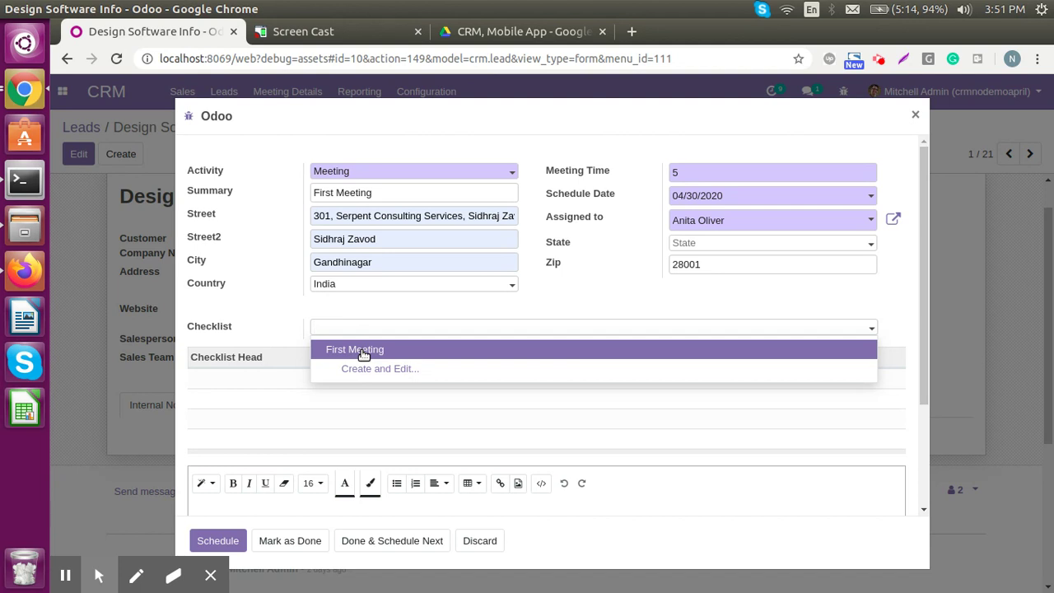
{"action": "left_click", "coordinate": [363, 352]}
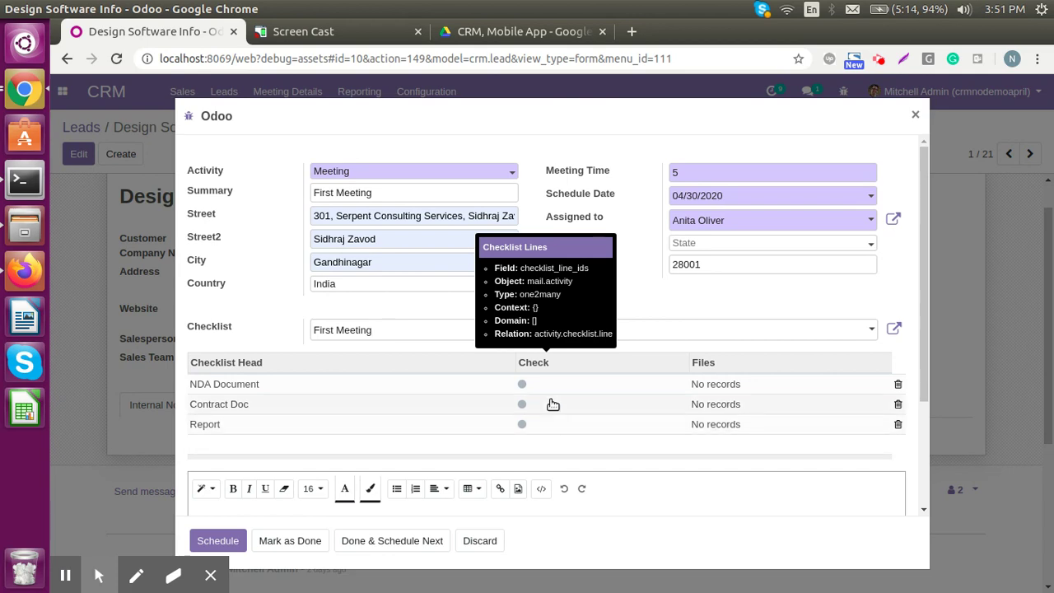
{"action": "scroll", "coordinate": [548, 402], "scroll_direction": "down", "scroll_amount": 2}
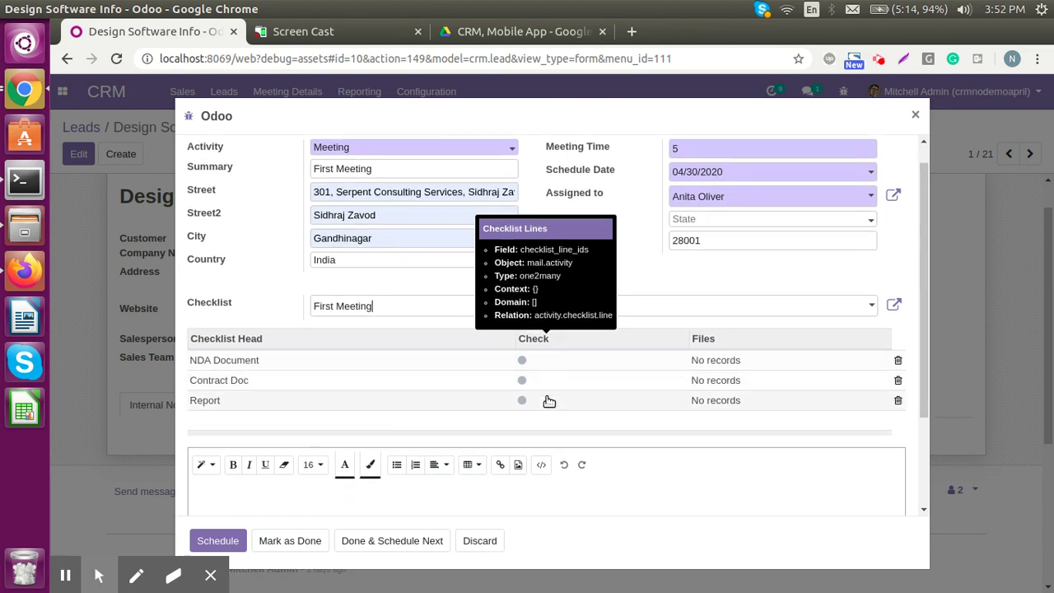
{"action": "scroll", "coordinate": [548, 400], "scroll_direction": "up", "scroll_amount": 2}
{"action": "scroll", "coordinate": [536, 360], "scroll_direction": "down", "scroll_amount": 2}
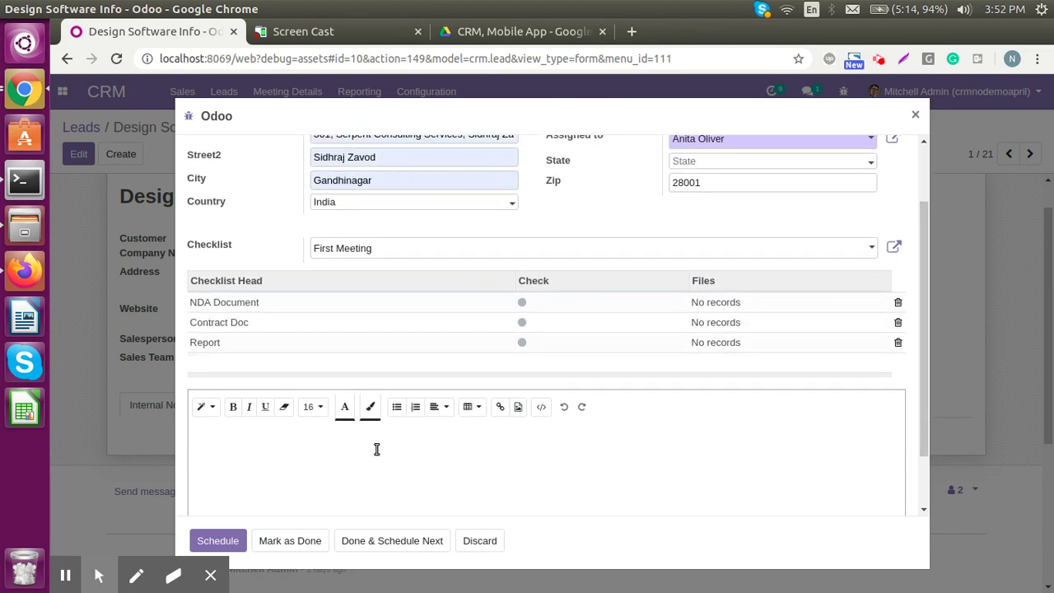
{"action": "left_click", "coordinate": [228, 539]}
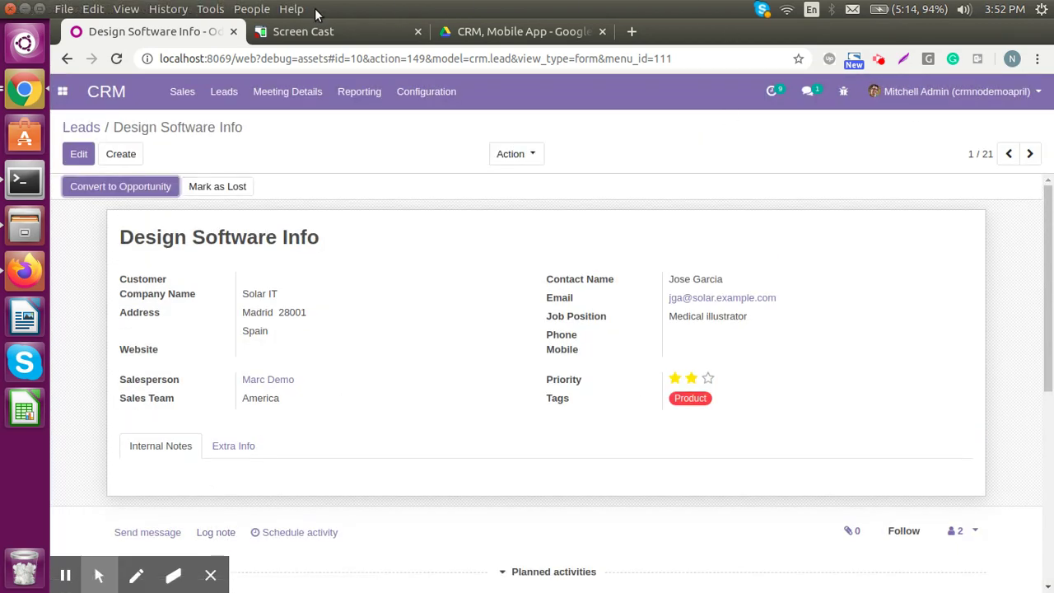
Switch to the screen cast and run First Meeting in the mobile app, adding two images and the note "we had a great meeting.".
{"action": "left_click", "coordinate": [318, 32]}
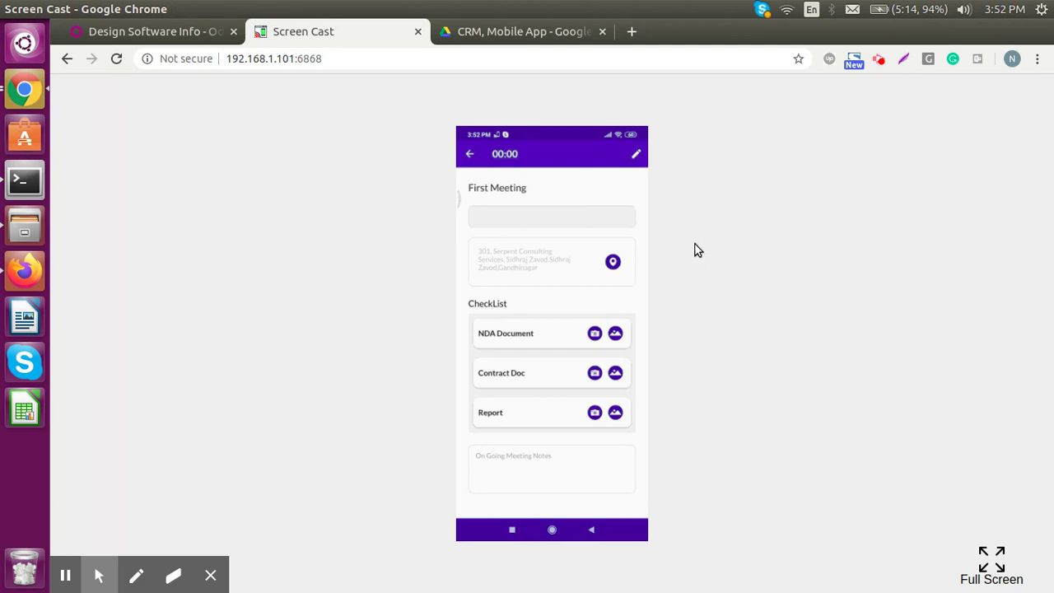
{"action": "left_click", "coordinate": [635, 154]}
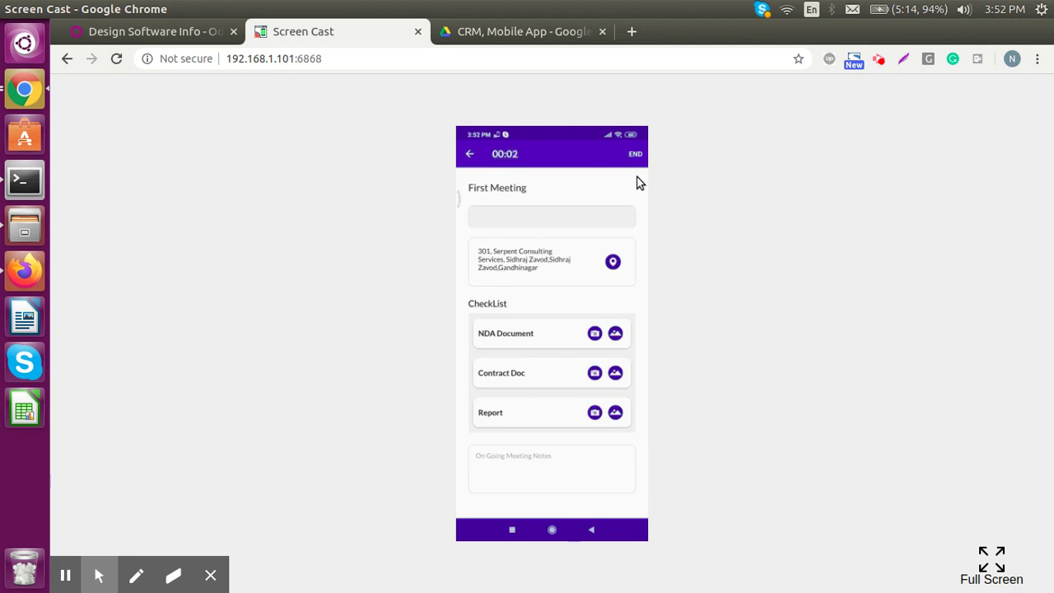
{"action": "left_click", "coordinate": [612, 263]}
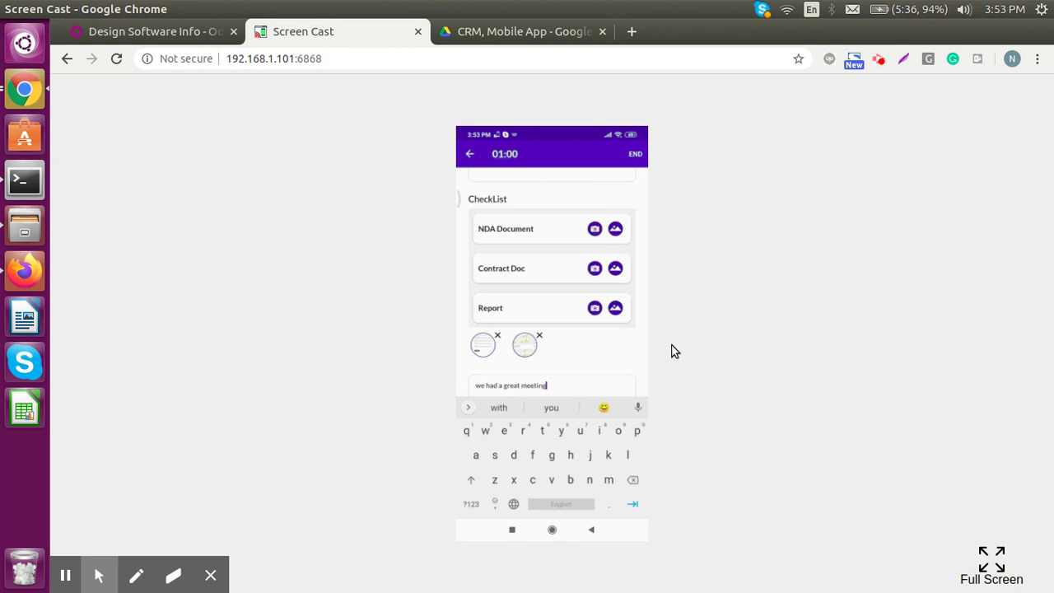
{"action": "left_click", "coordinate": [637, 155]}
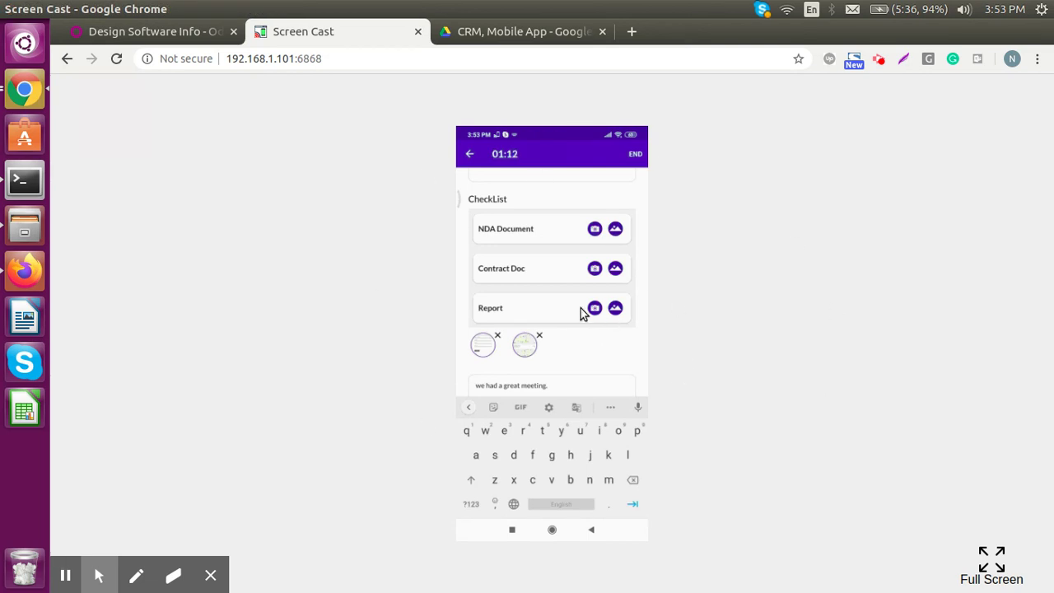
Switch to Odoo and open today's meeting details for the salesperson assigned to First Meeting.
{"action": "left_click", "coordinate": [187, 32]}
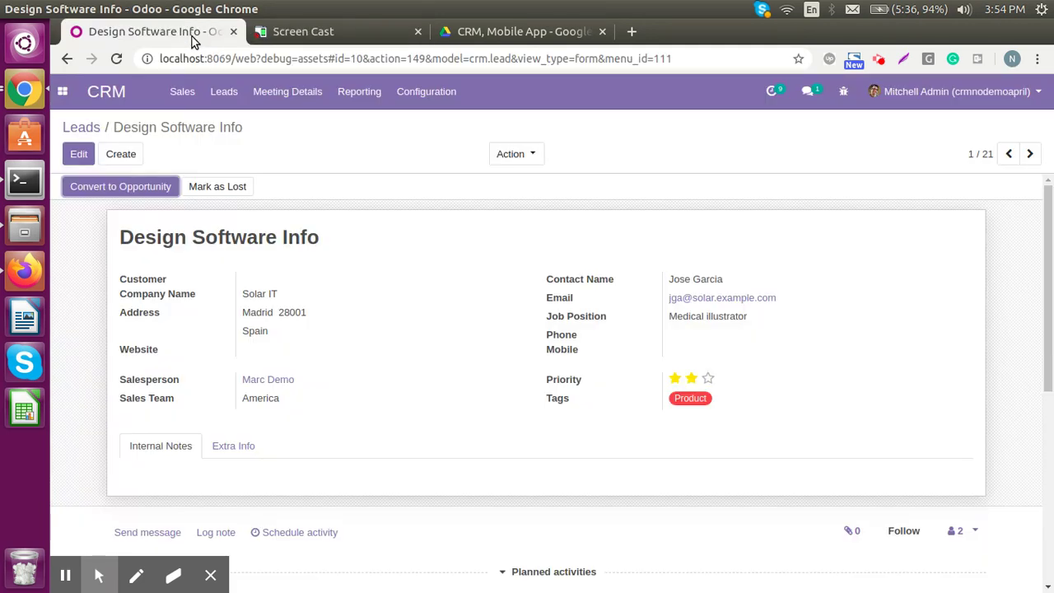
{"action": "left_click", "coordinate": [303, 97]}
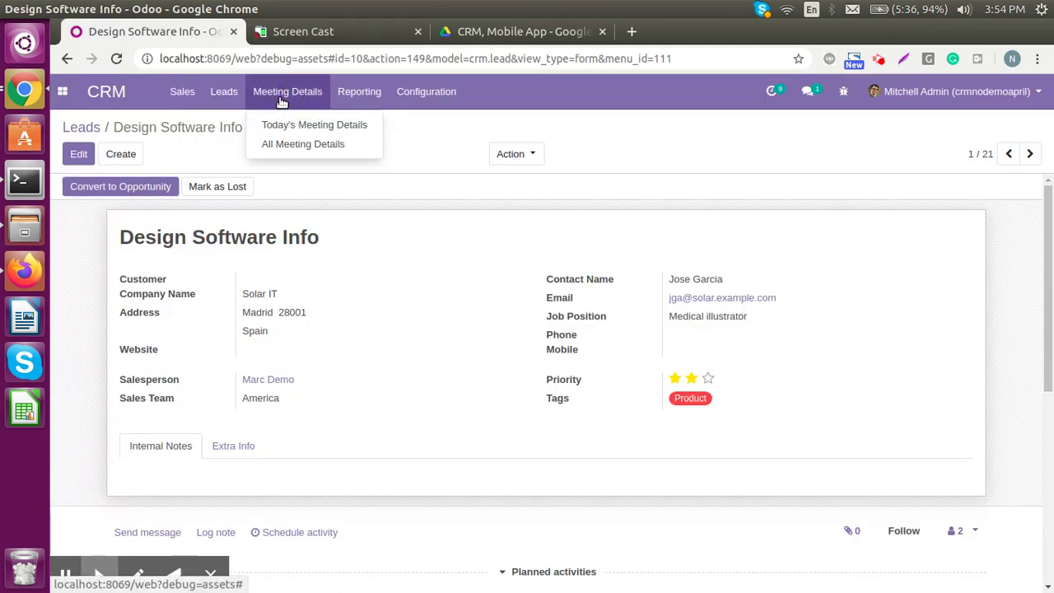
{"action": "left_click", "coordinate": [344, 135]}
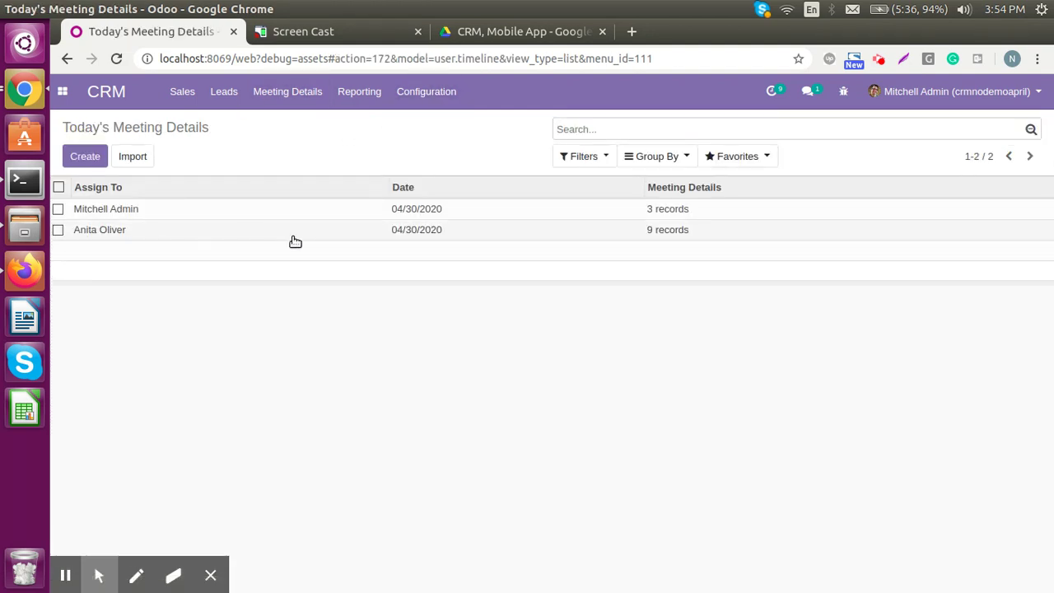
{"action": "left_click", "coordinate": [554, 238]}
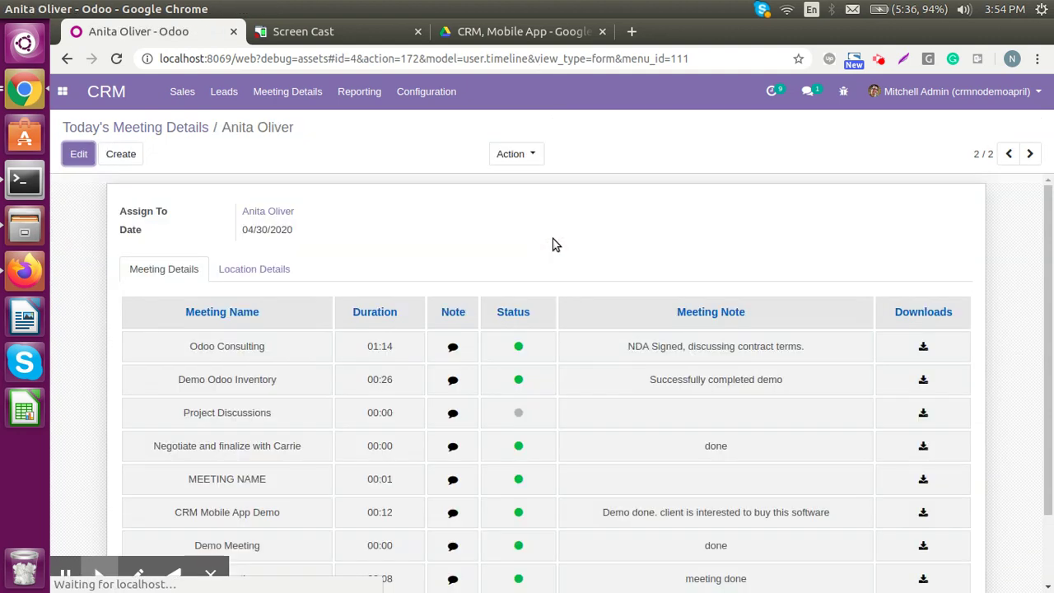
View the checklist files and signature attached to the Odoo Consulting meeting, and close them.
{"action": "scroll", "coordinate": [565, 453], "scroll_direction": "down", "scroll_amount": 2}
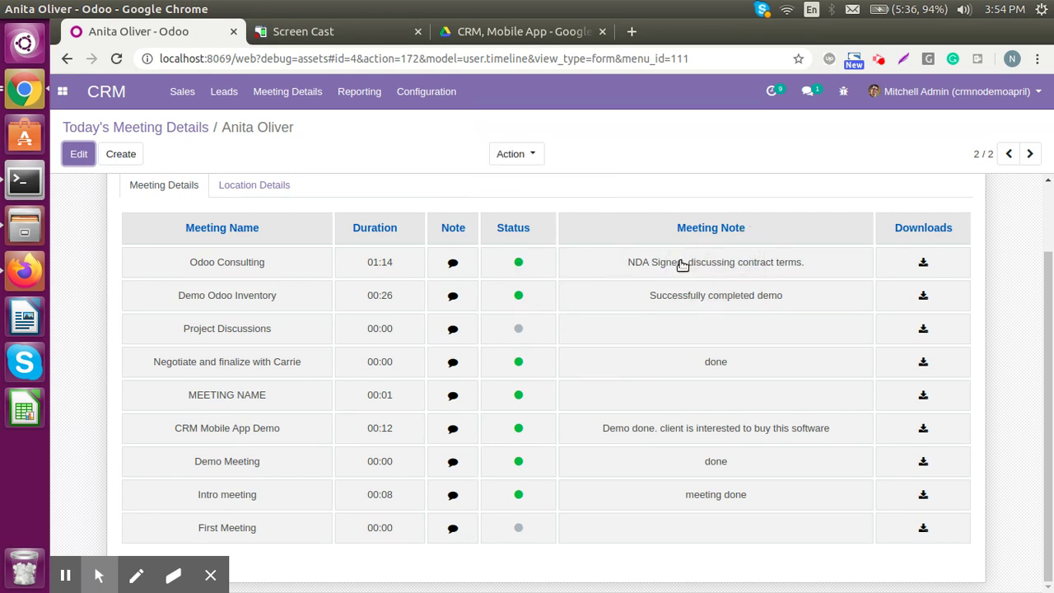
{"action": "left_click", "coordinate": [923, 266]}
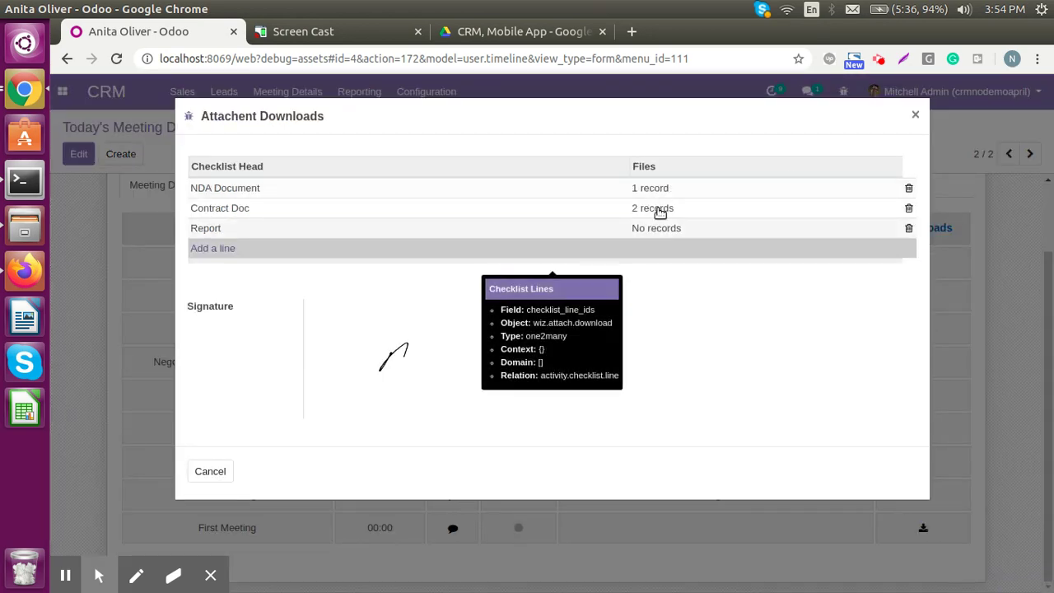
{"action": "left_click", "coordinate": [915, 114]}
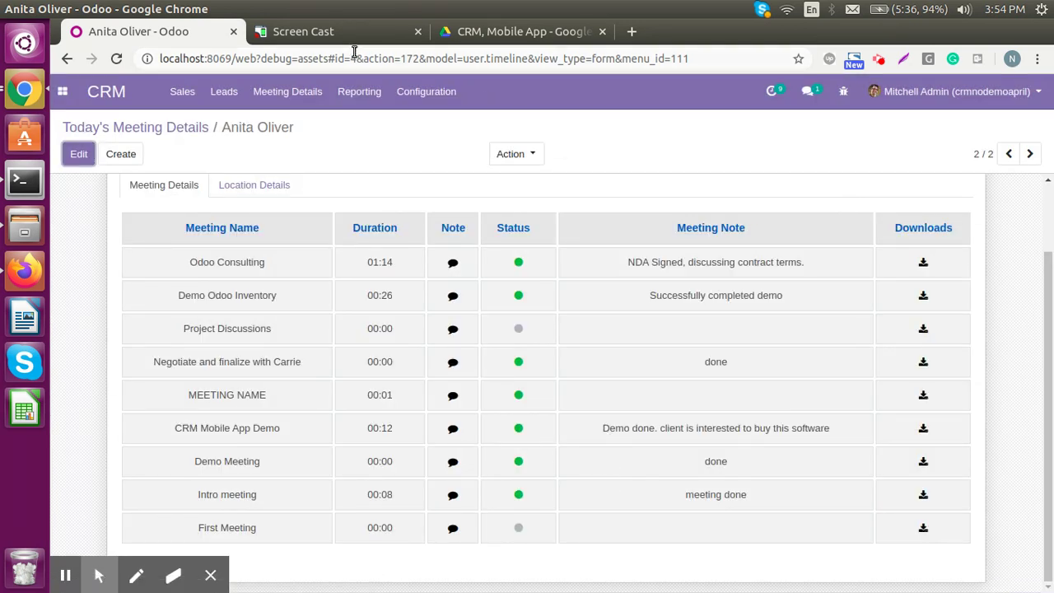
Finish First Meeting in the mobile app on the screen cast, and reload the salesperson's meeting details in Odoo.
{"action": "left_click", "coordinate": [338, 32]}
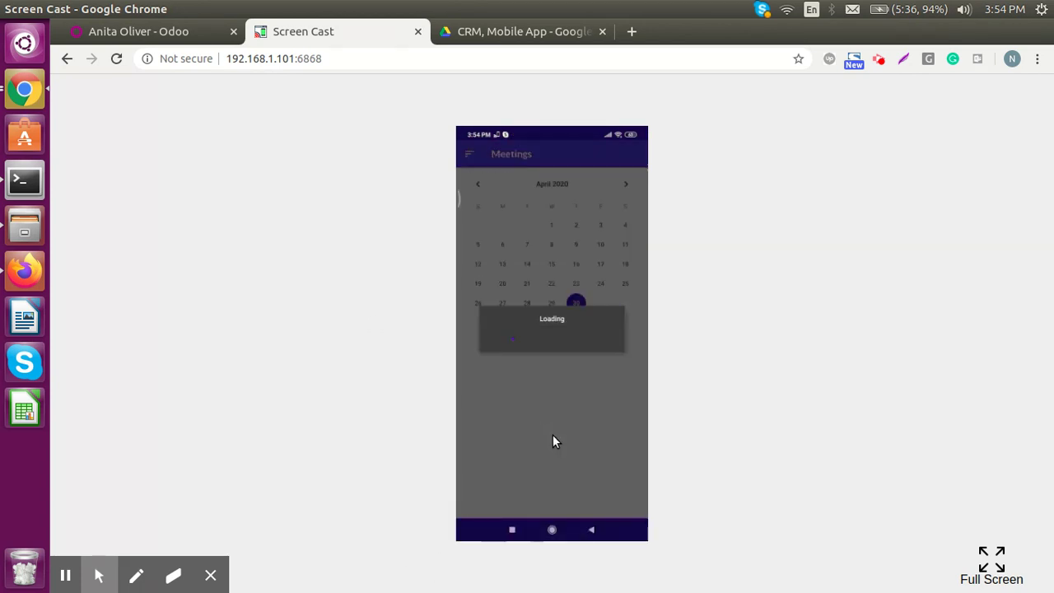
{"action": "left_click", "coordinate": [129, 34]}
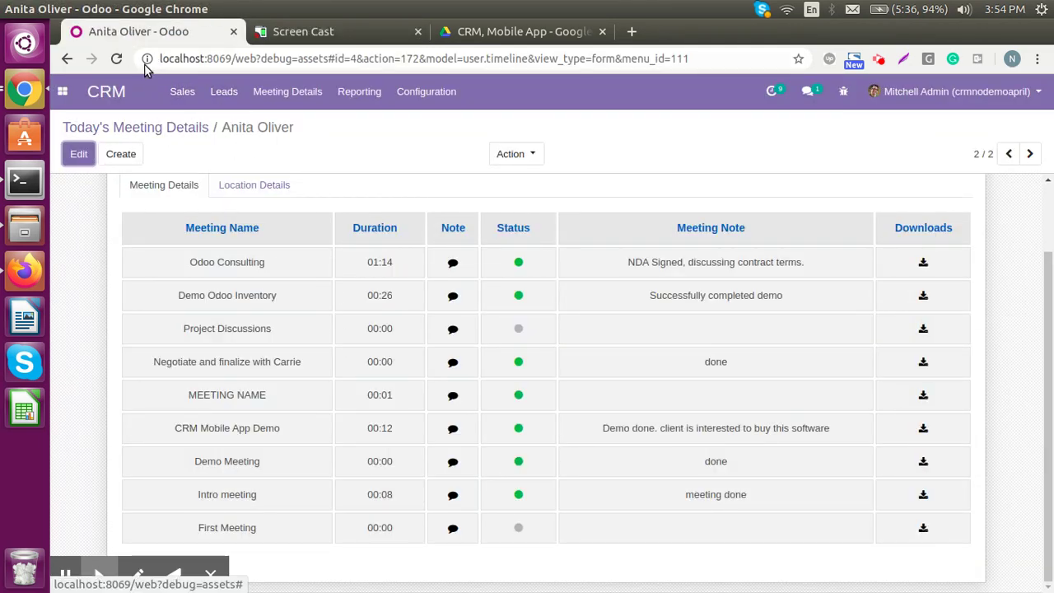
{"action": "left_click", "coordinate": [116, 59]}
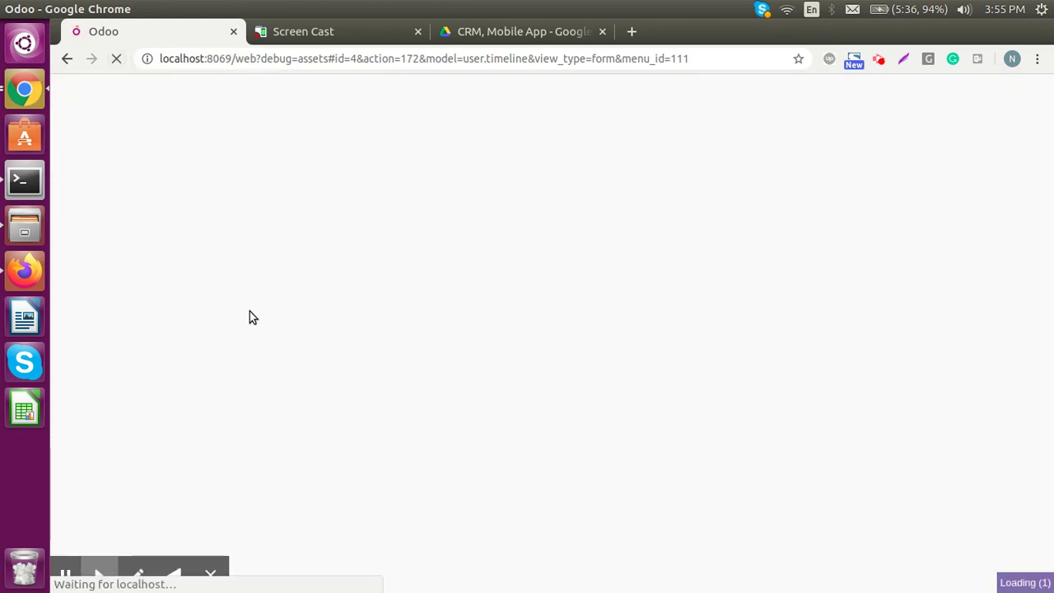
{"action": "scroll", "coordinate": [275, 455], "scroll_direction": "down", "scroll_amount": 2}
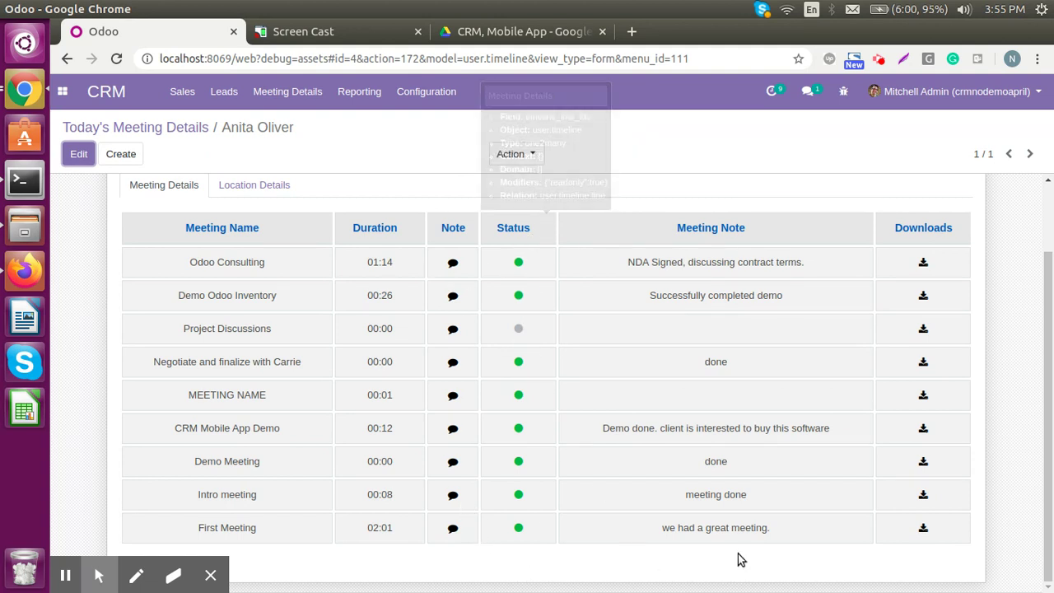
Download the NDA Document image from First Meeting's attachments, view it in the image viewer and close the viewer.
{"action": "left_click", "coordinate": [924, 530]}
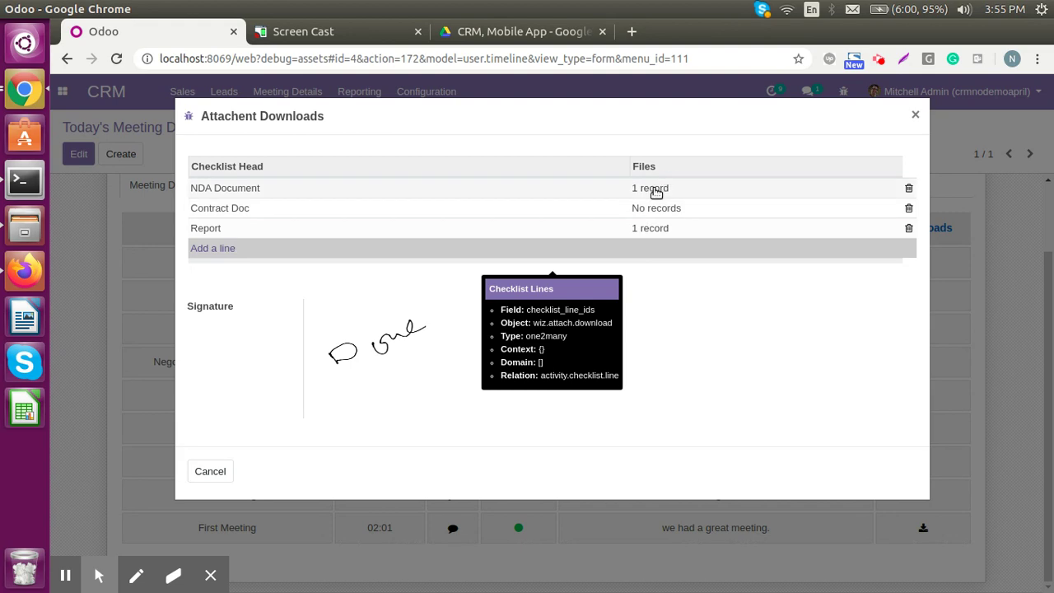
{"action": "left_click", "coordinate": [655, 189]}
{"action": "left_click", "coordinate": [506, 189]}
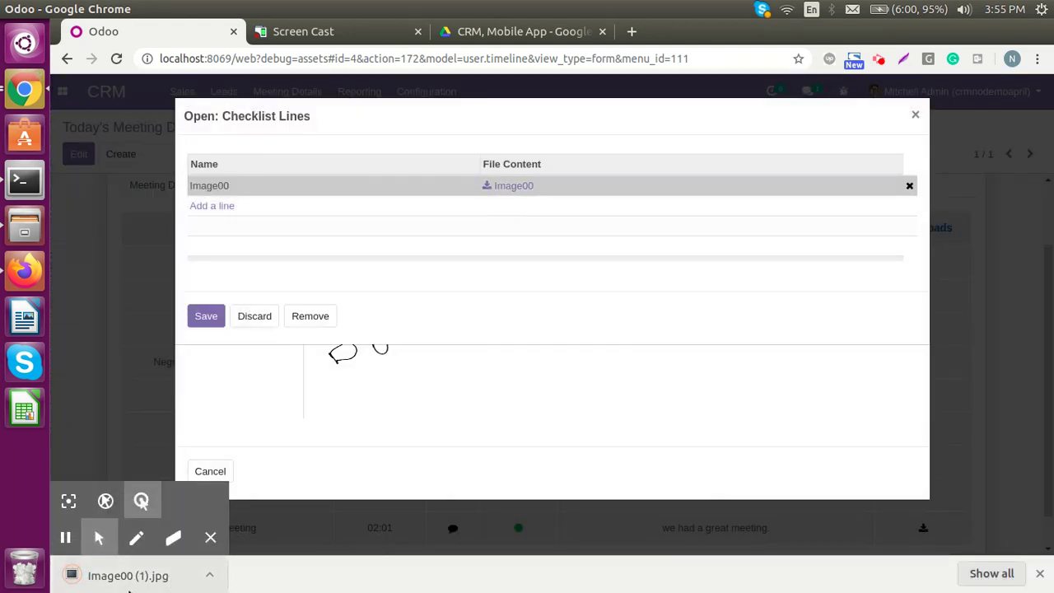
{"action": "left_click", "coordinate": [129, 576]}
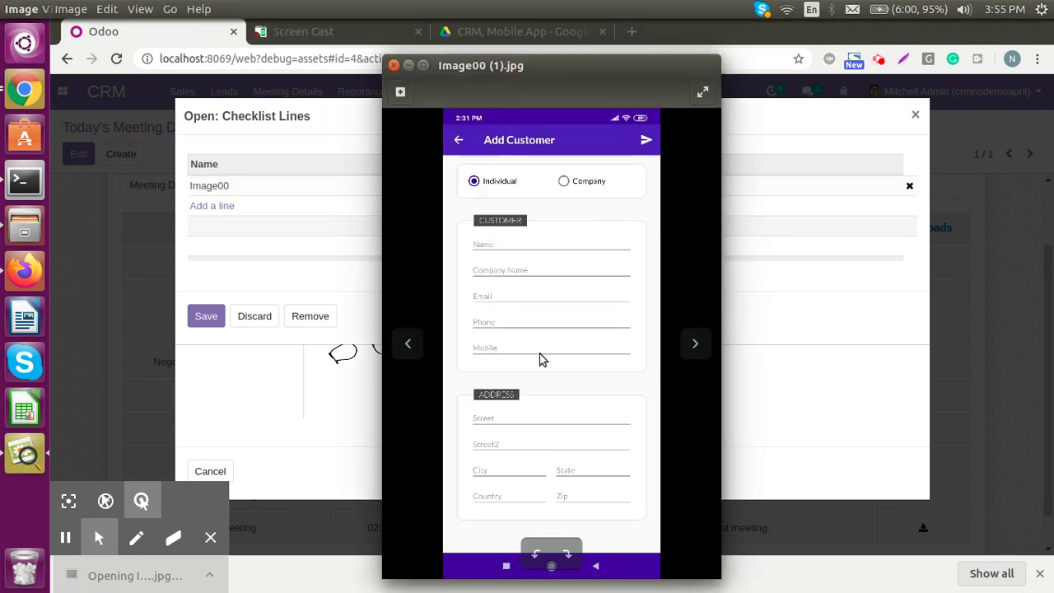
{"action": "left_click", "coordinate": [393, 65]}
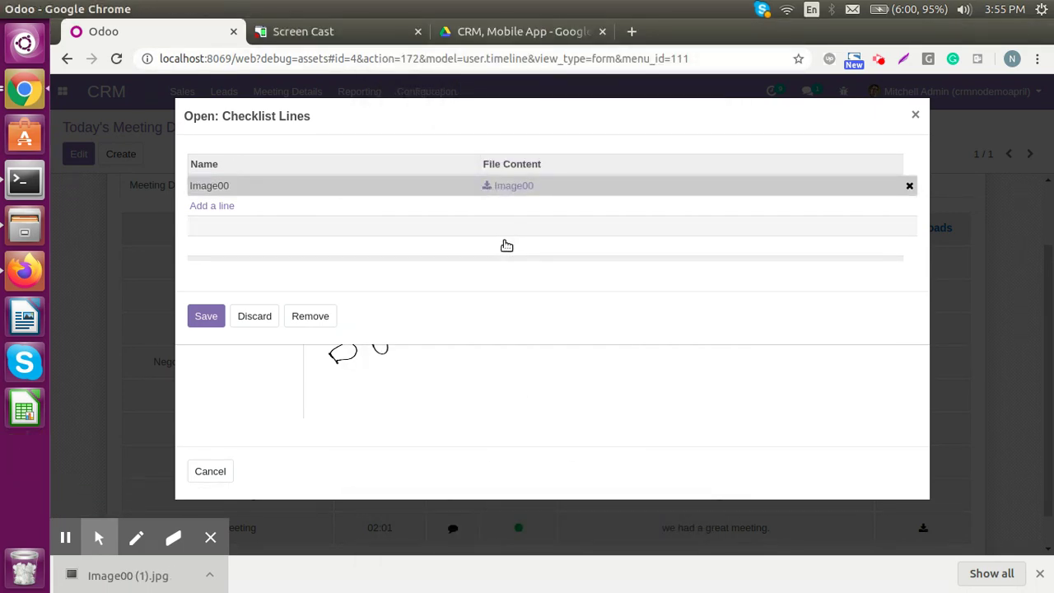
Browse the files available for adding to the checklist line without adding any, and close the attachment dialogs.
{"action": "left_click", "coordinate": [206, 476]}
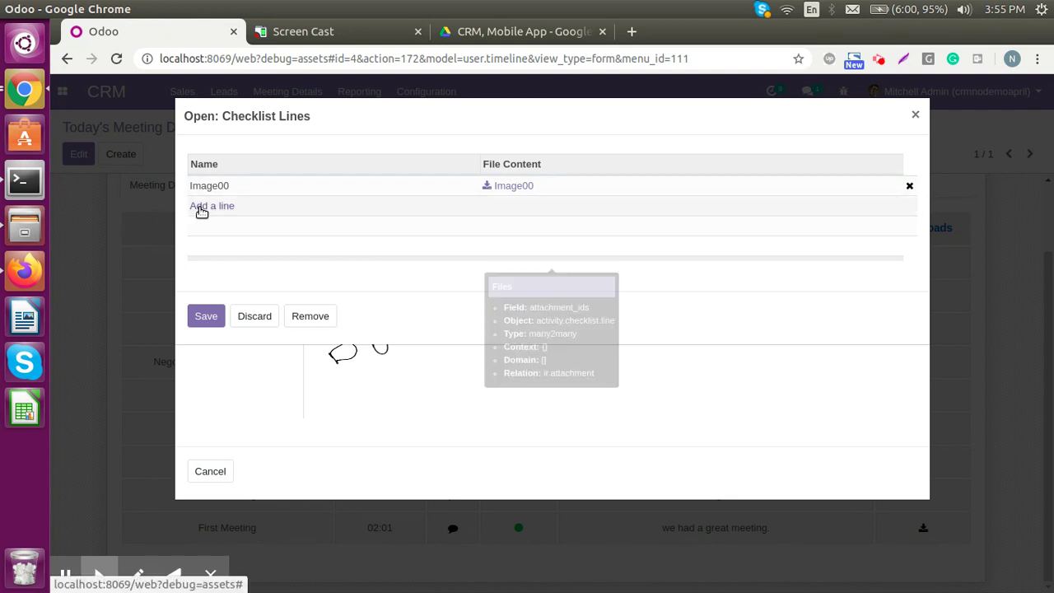
{"action": "left_click", "coordinate": [387, 205]}
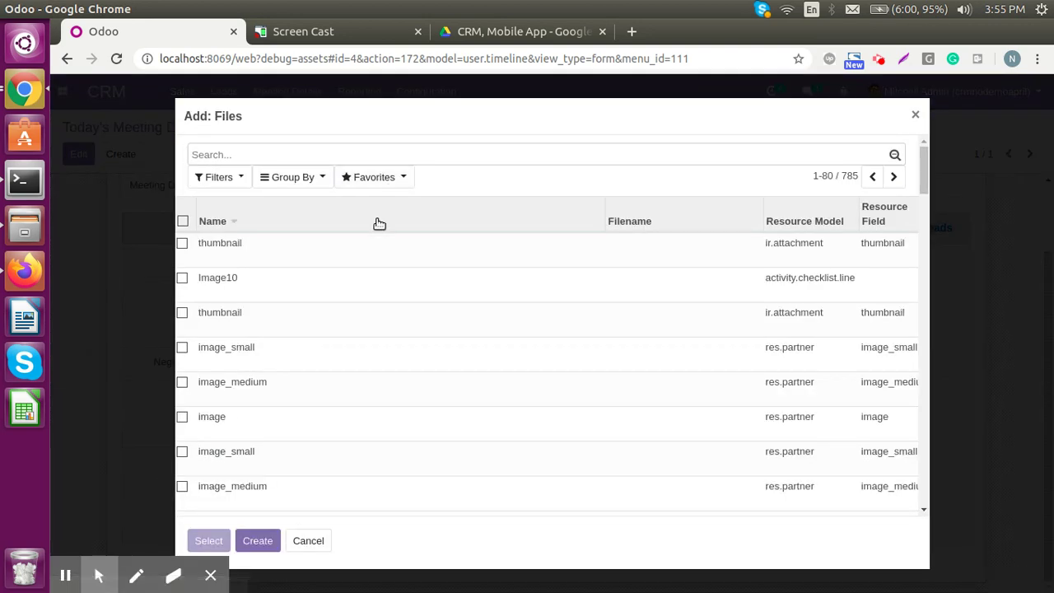
{"action": "scroll", "coordinate": [485, 321], "scroll_direction": "down", "scroll_amount": 3}
{"action": "scroll", "coordinate": [492, 332], "scroll_direction": "up", "scroll_amount": 3}
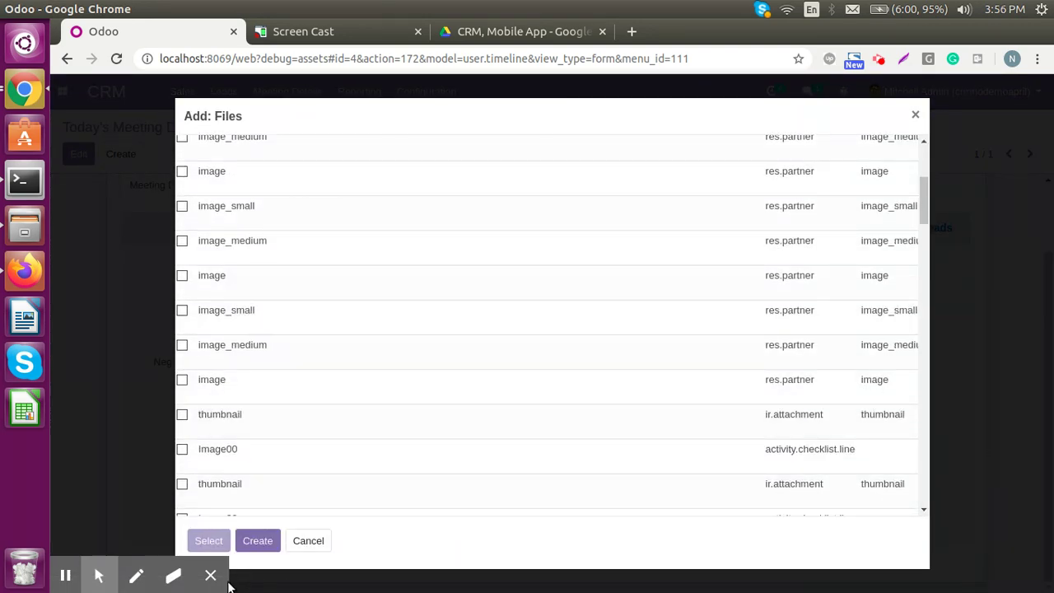
{"action": "left_click", "coordinate": [310, 544]}
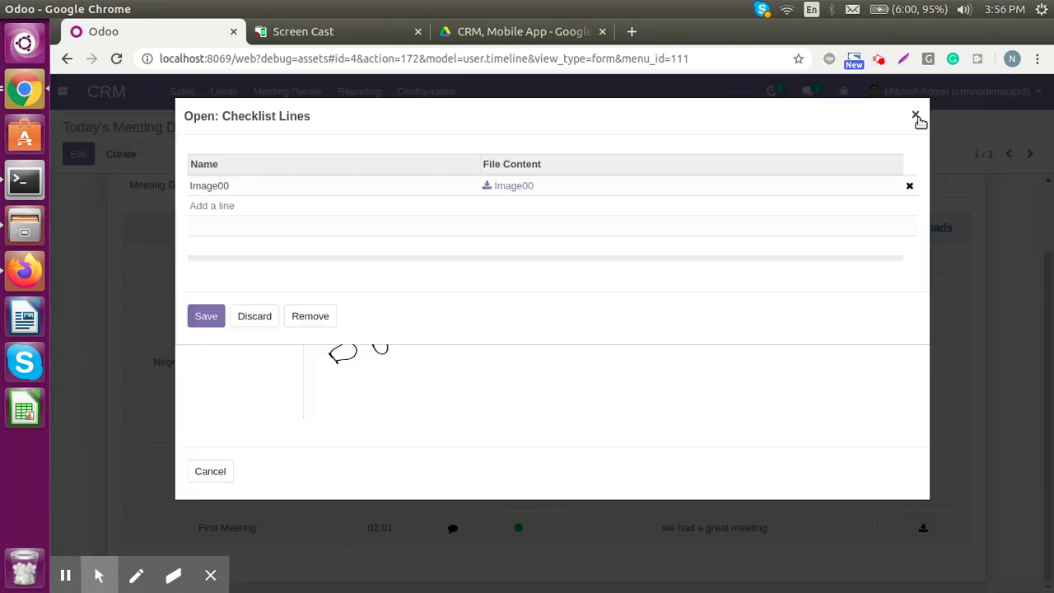
{"action": "left_click", "coordinate": [915, 114]}
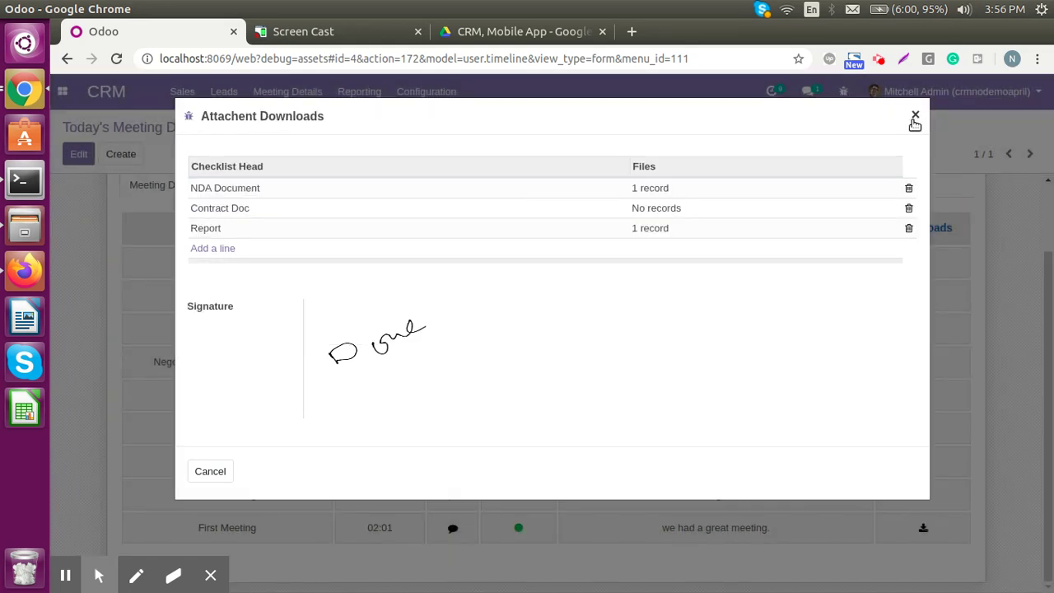
{"action": "left_click", "coordinate": [915, 116]}
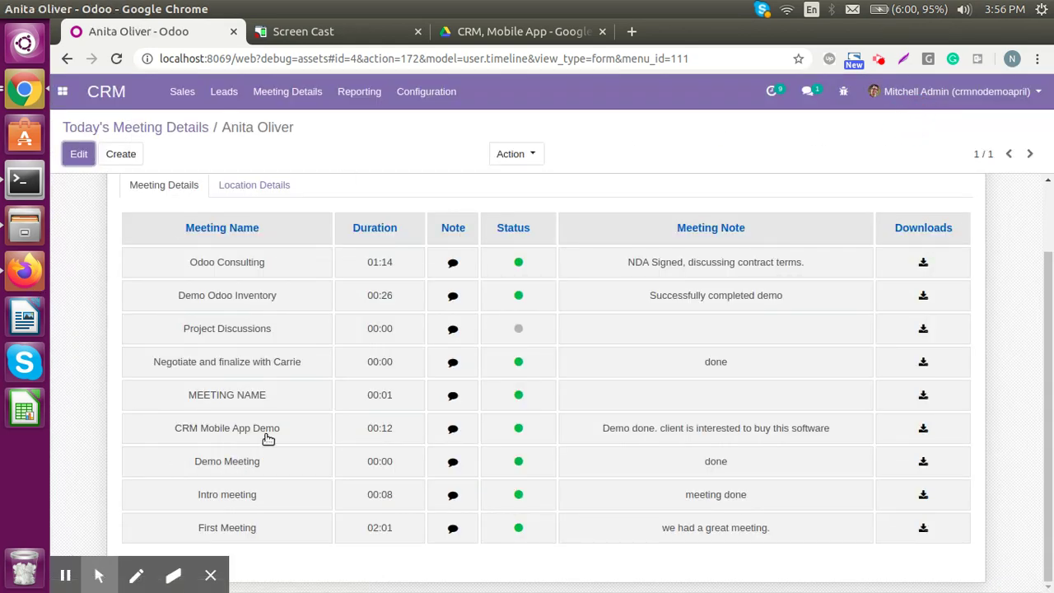
Examine the salesperson's current location and route for the day, identify the First Meeting marker, and return to the meeting list.
{"action": "scroll", "coordinate": [277, 423], "scroll_direction": "up", "scroll_amount": 1}
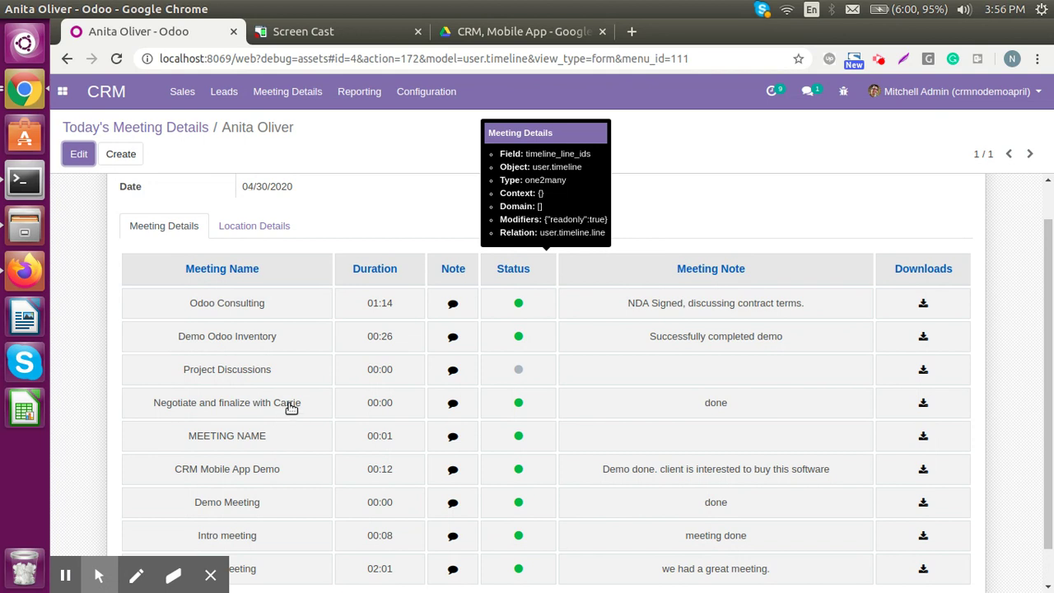
{"action": "scroll", "coordinate": [401, 353], "scroll_direction": "up", "scroll_amount": 1}
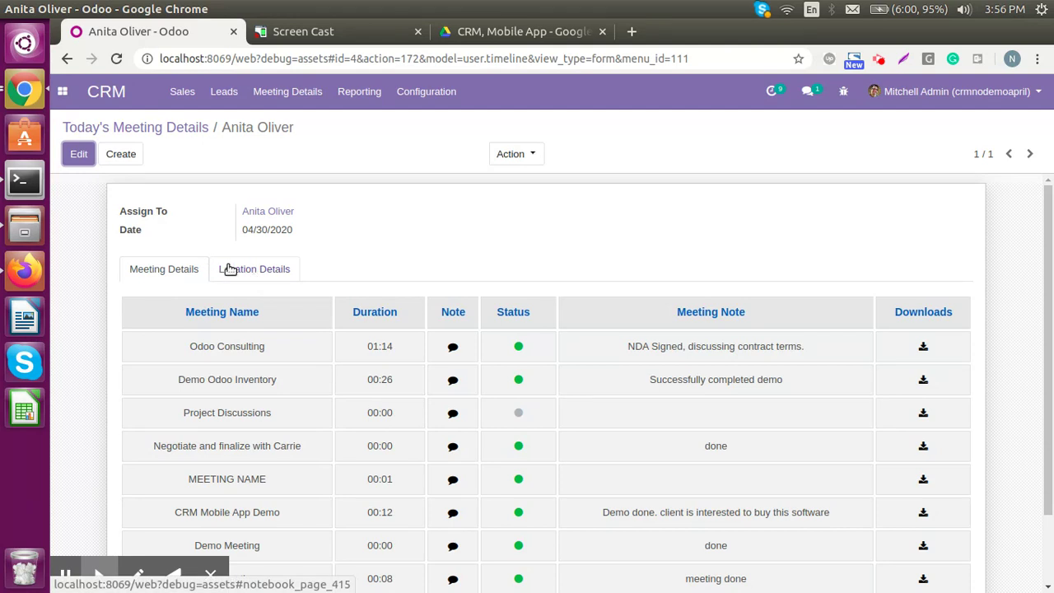
{"action": "double_click", "coordinate": [263, 229]}
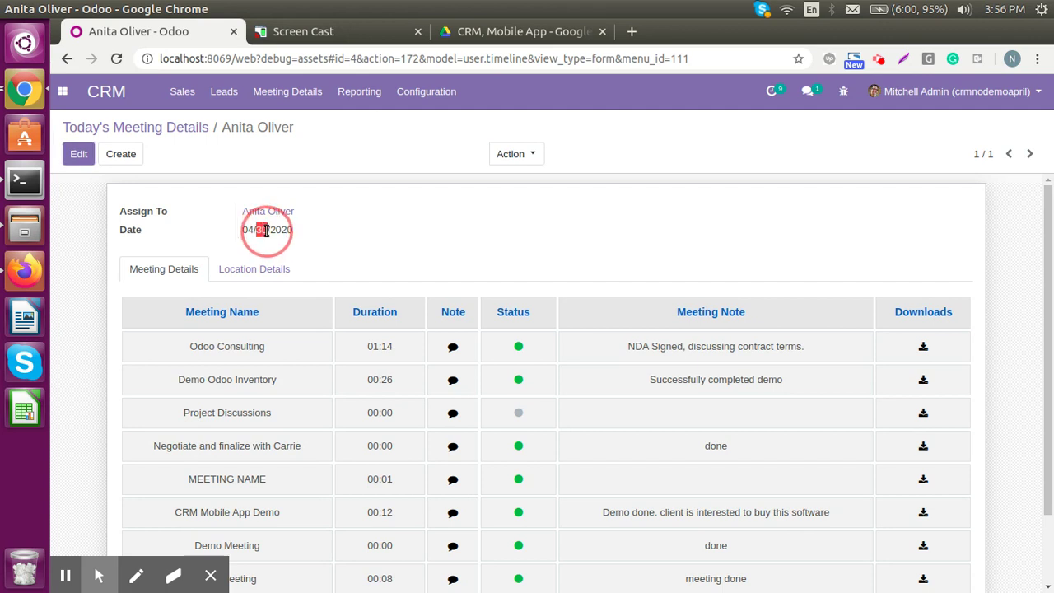
{"action": "left_click", "coordinate": [269, 269]}
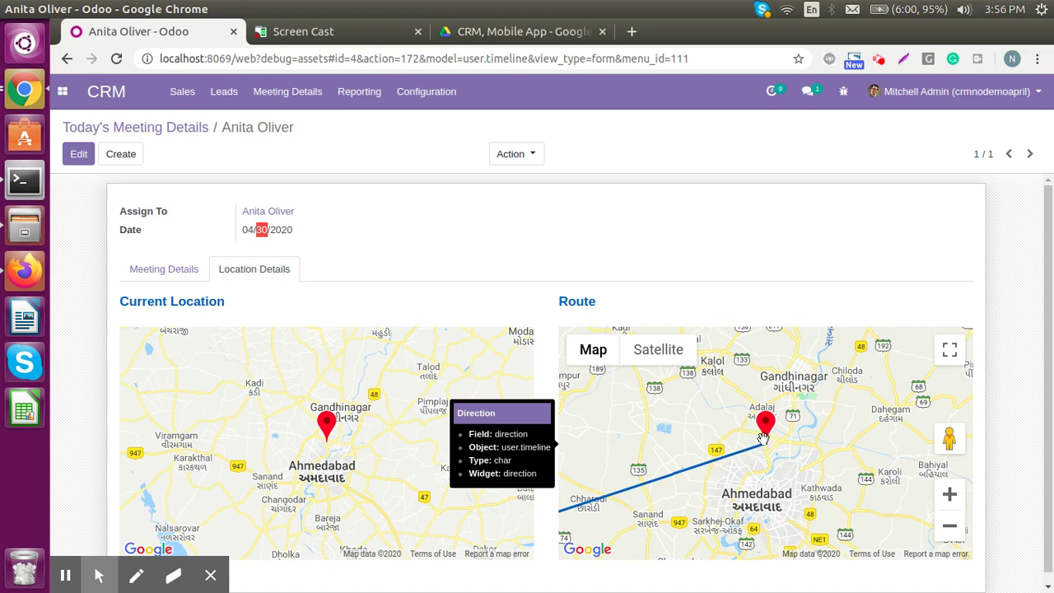
{"action": "left_click", "coordinate": [766, 439]}
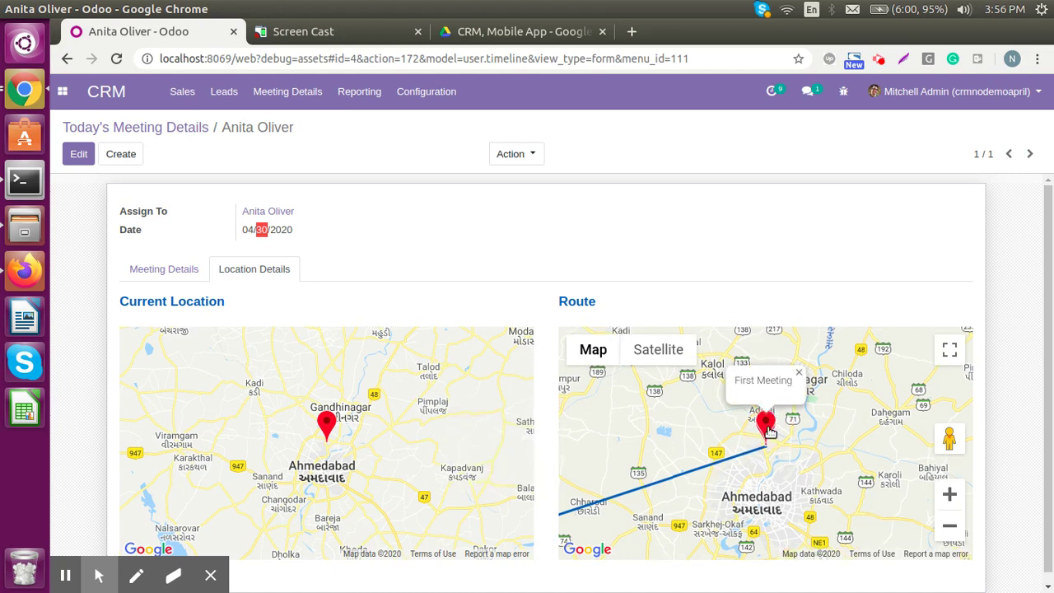
{"action": "left_click", "coordinate": [811, 394]}
{"action": "left_click_drag", "start_coordinate": [772, 433], "coordinate": [812, 391]}
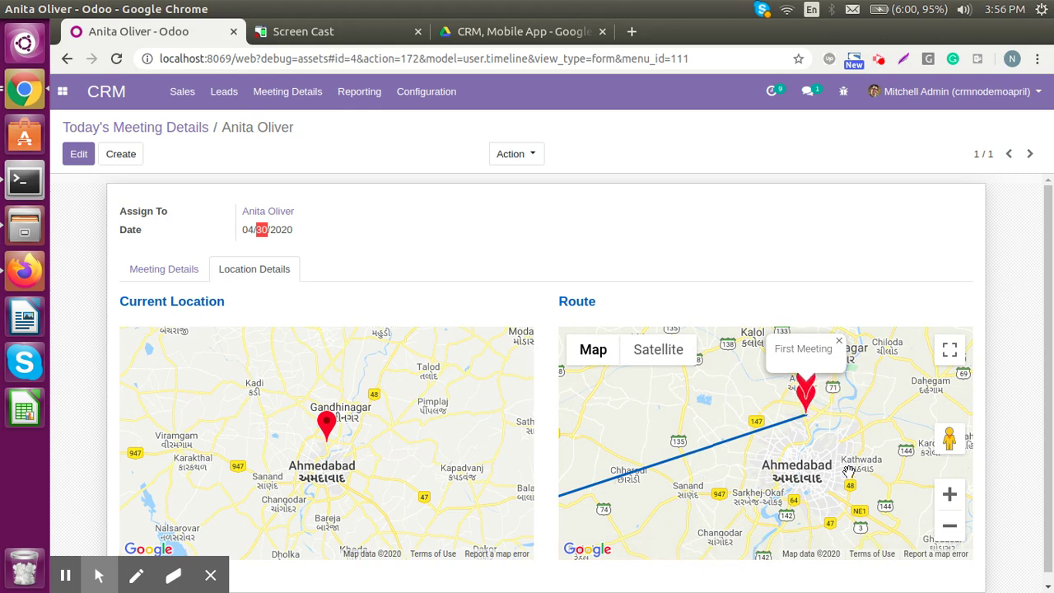
{"action": "scroll", "coordinate": [848, 471], "scroll_direction": "down", "scroll_amount": 1}
{"action": "scroll", "coordinate": [848, 470], "scroll_direction": "down", "scroll_amount": 1}
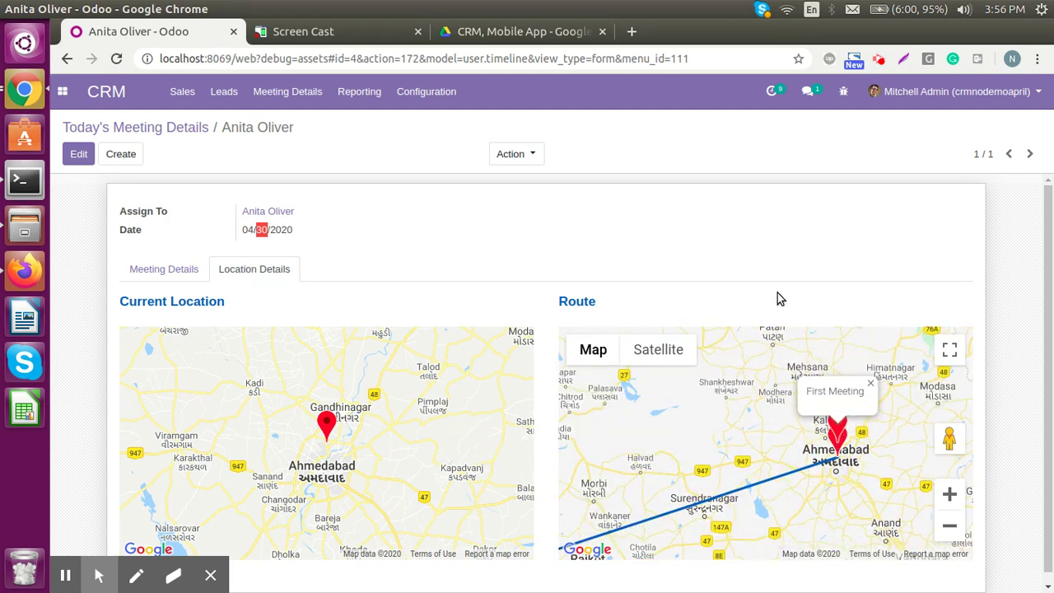
{"action": "scroll", "coordinate": [662, 275], "scroll_direction": "down", "scroll_amount": 1}
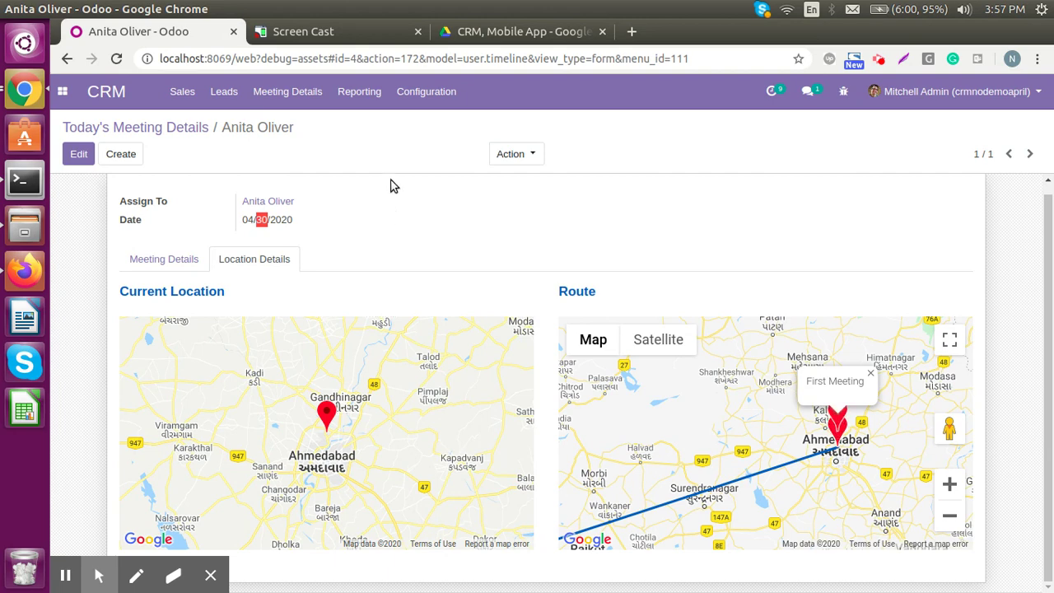
{"action": "left_click", "coordinate": [162, 257]}
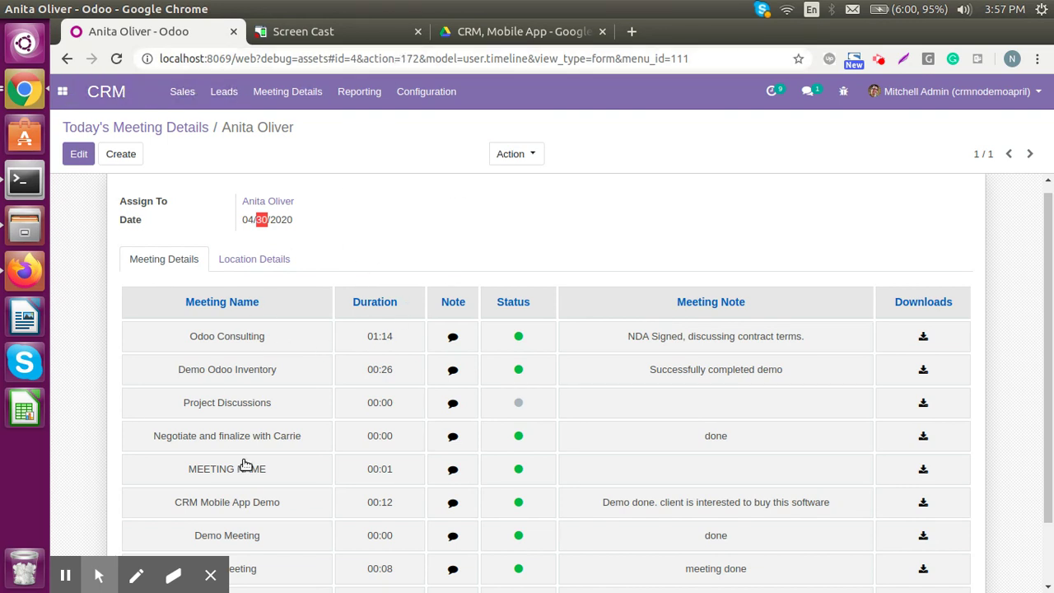
Switch to the screen cast and open a blank Add Customer form from the mobile app's customer list.
{"action": "left_click", "coordinate": [360, 33]}
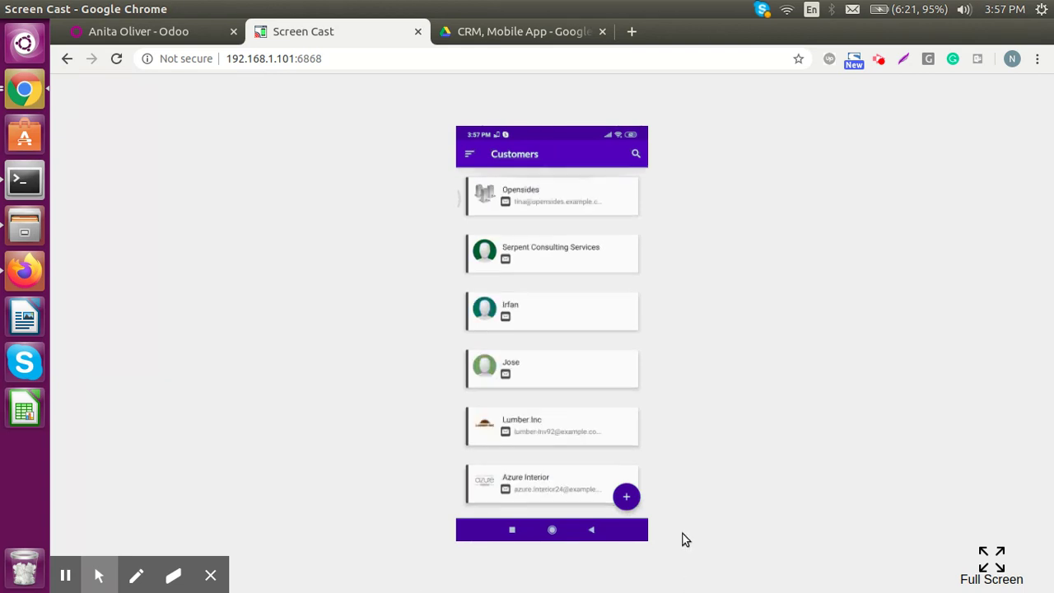
{"action": "left_click", "coordinate": [626, 497]}
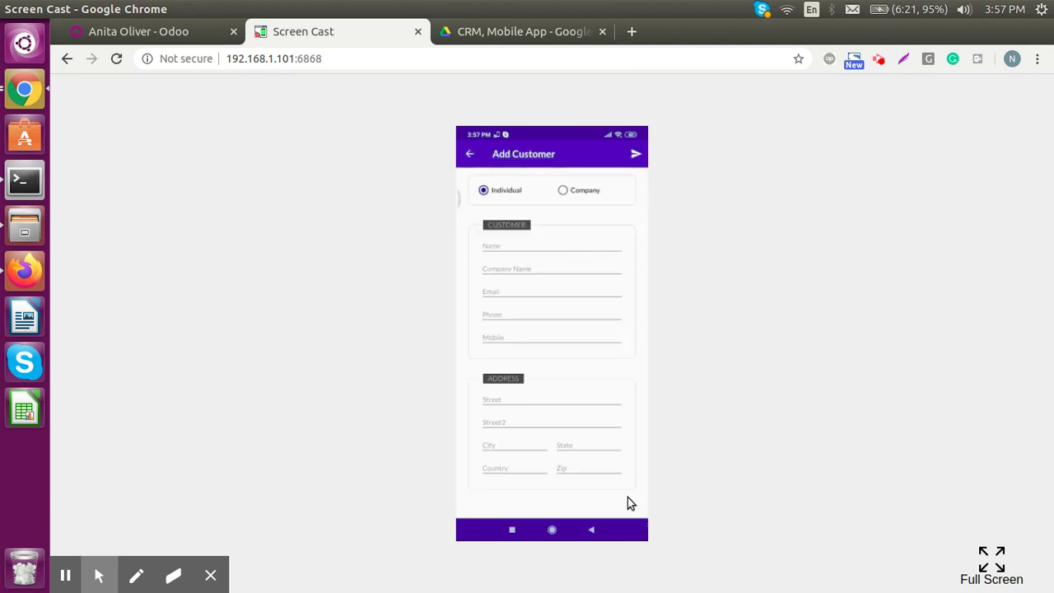
Switch to Odoo and open the Customers list in the CRM app.
{"action": "left_click", "coordinate": [159, 40]}
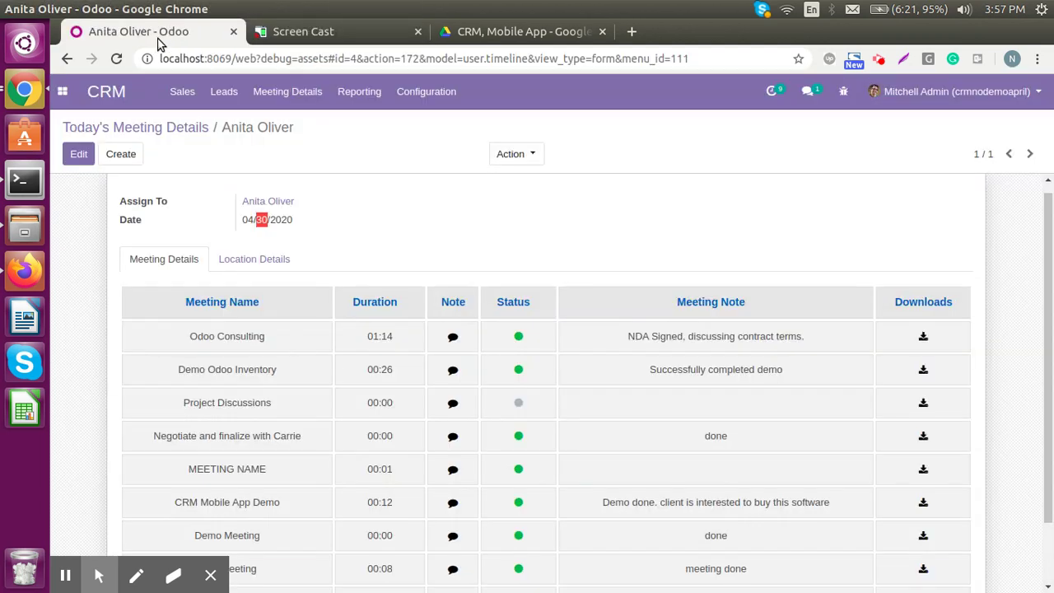
{"action": "left_click", "coordinate": [96, 98]}
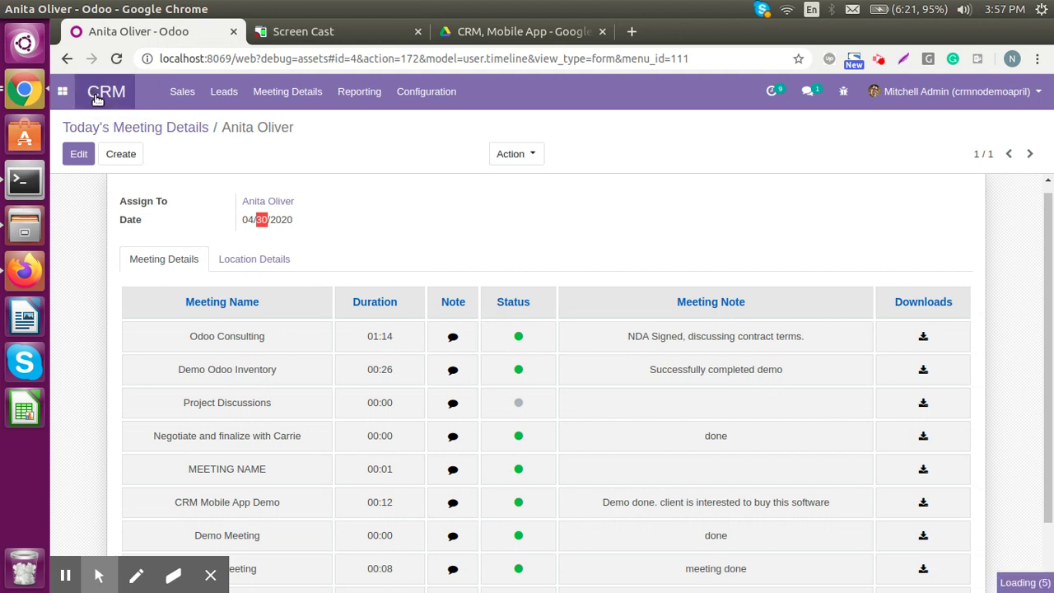
{"action": "left_click", "coordinate": [177, 99]}
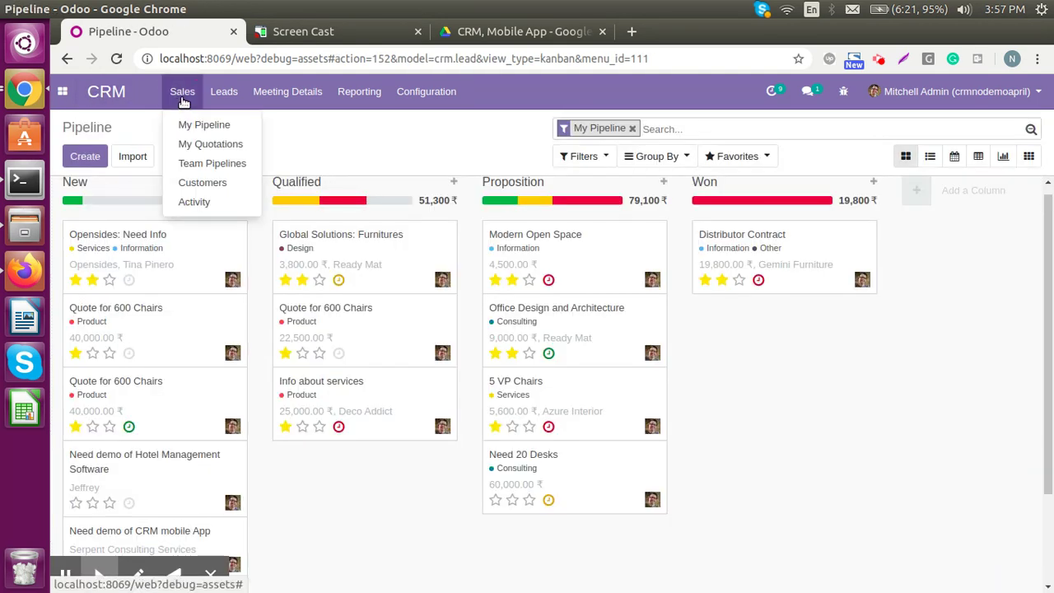
{"action": "left_click", "coordinate": [198, 182]}
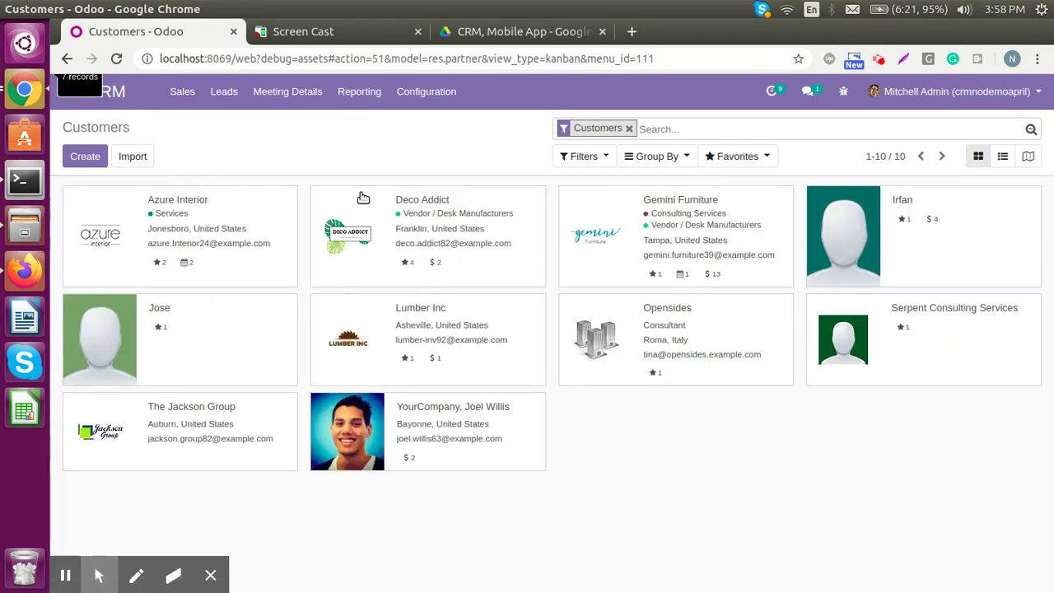
Switch to the screen cast and convert the Quote for 600 Chairs lead to an opportunity with the option Create a new customer.
{"action": "left_click", "coordinate": [346, 32]}
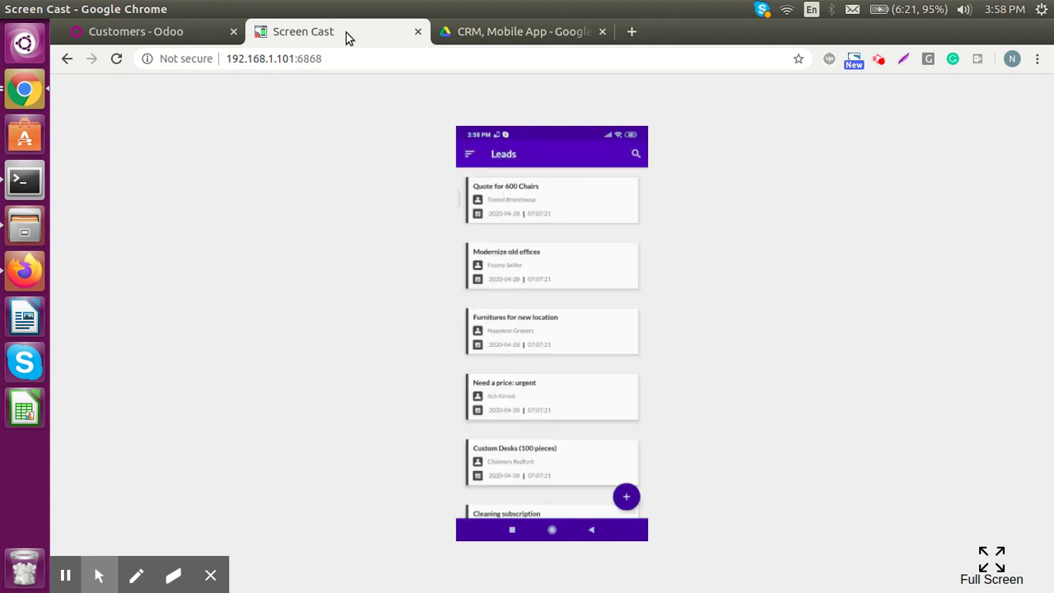
{"action": "left_click", "coordinate": [619, 501]}
{"action": "left_click", "coordinate": [623, 501]}
{"action": "scroll", "coordinate": [621, 499], "scroll_direction": "down", "scroll_amount": 2}
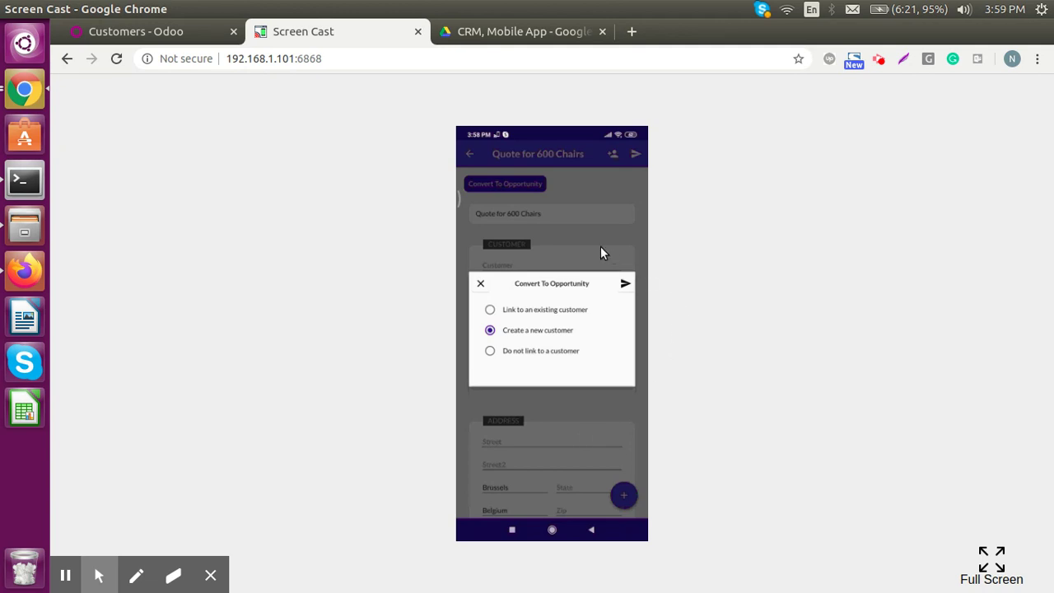
{"action": "left_click", "coordinate": [637, 287]}
{"action": "left_click", "coordinate": [627, 280]}
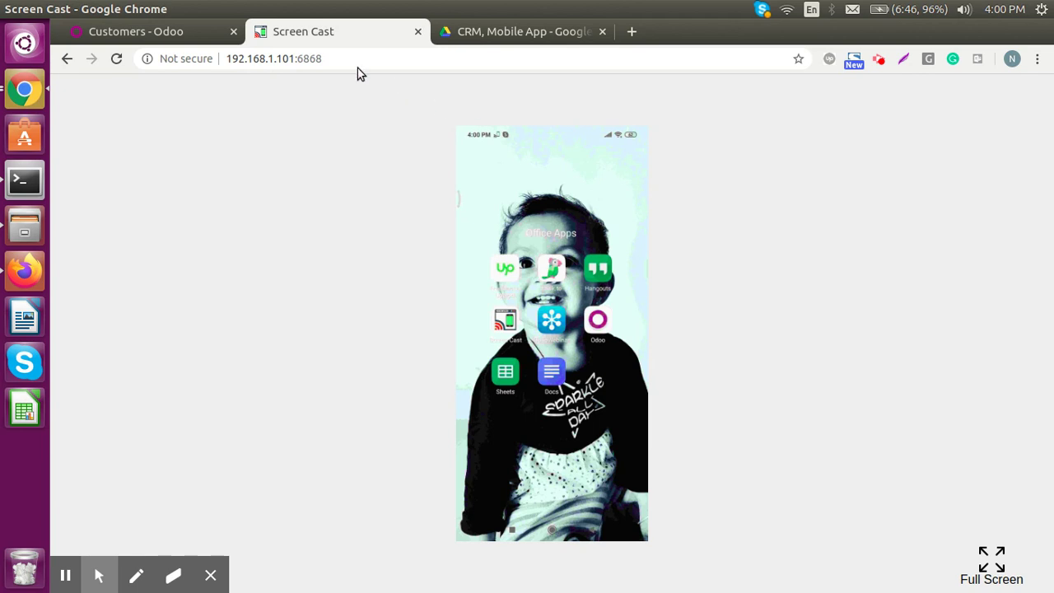
Open My Quotations in Odoo, and confirm the sale of the [FURN_8855] Drawer quotation in the mobile app's screen cast.
{"action": "left_click", "coordinate": [194, 32]}
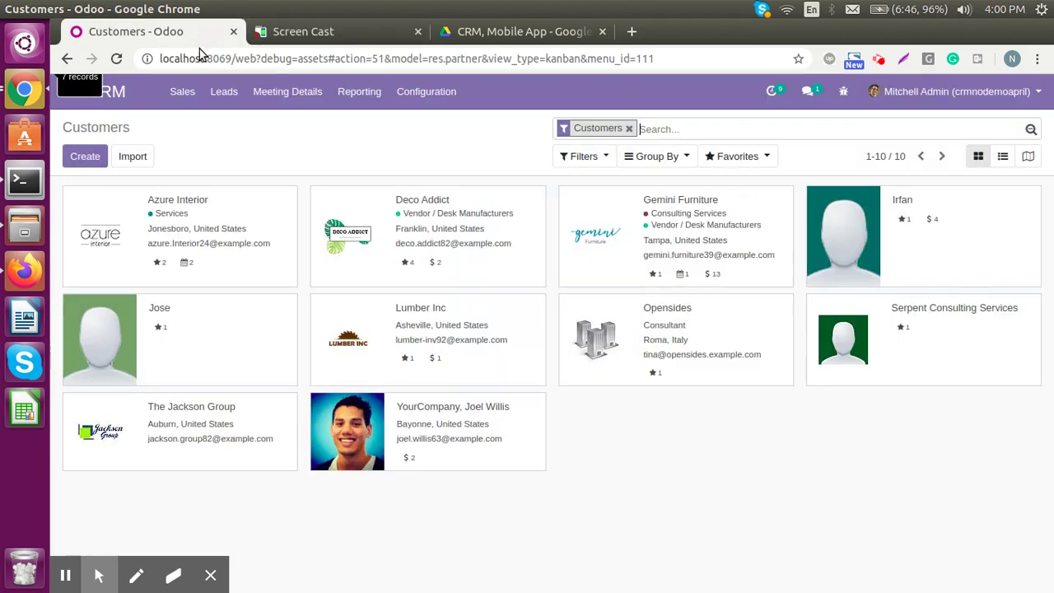
{"action": "left_click", "coordinate": [235, 98]}
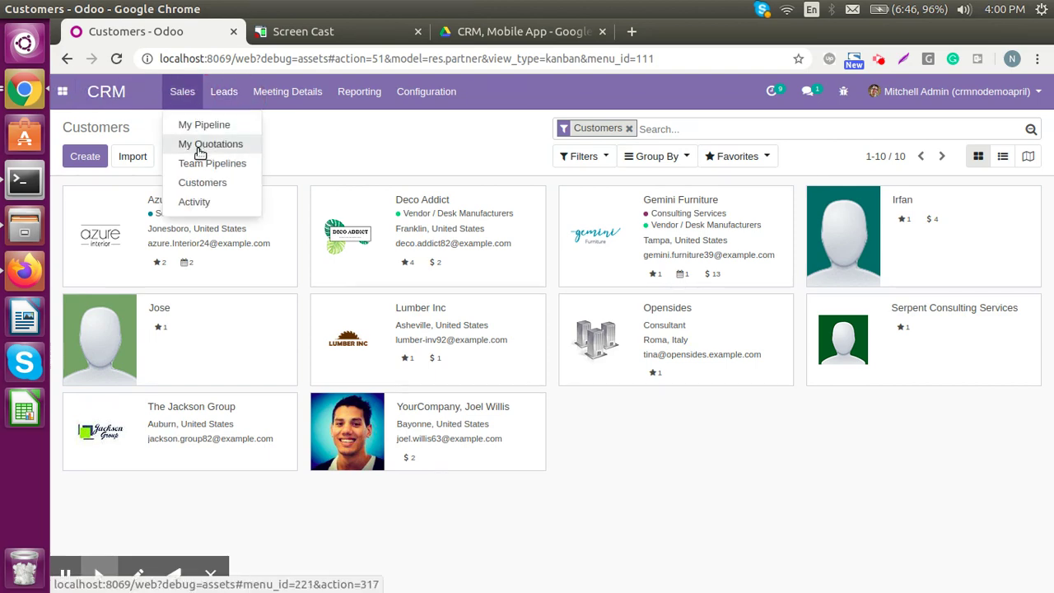
{"action": "left_click", "coordinate": [208, 144]}
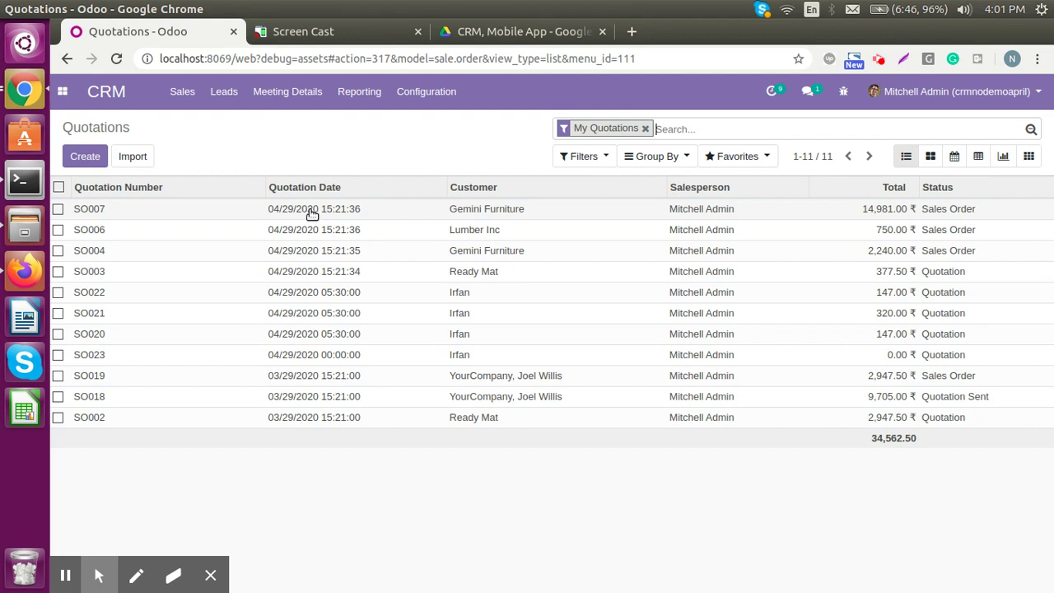
{"action": "left_click", "coordinate": [336, 31]}
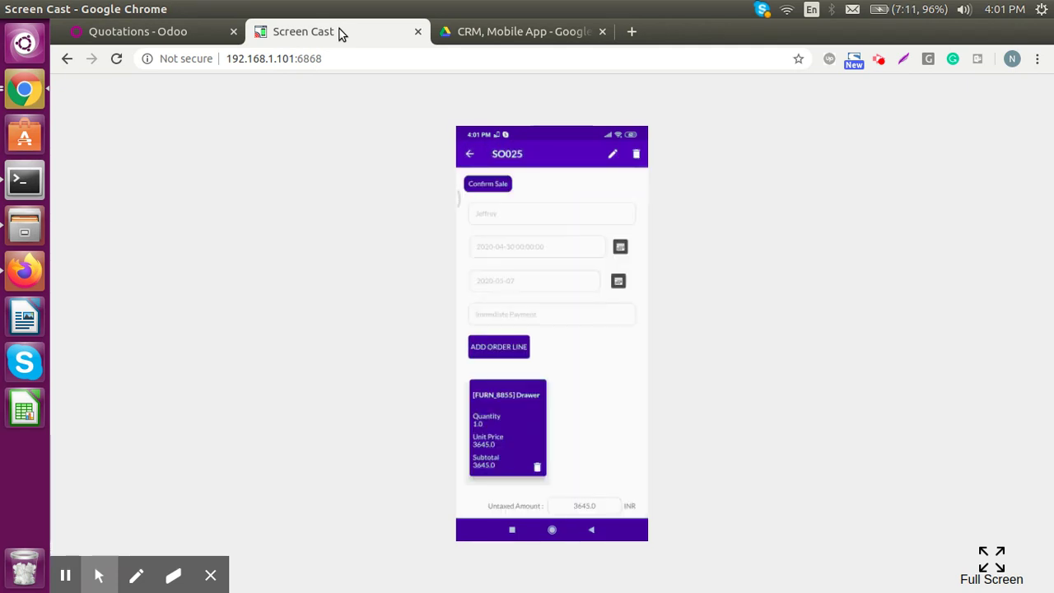
{"action": "left_click", "coordinate": [496, 194]}
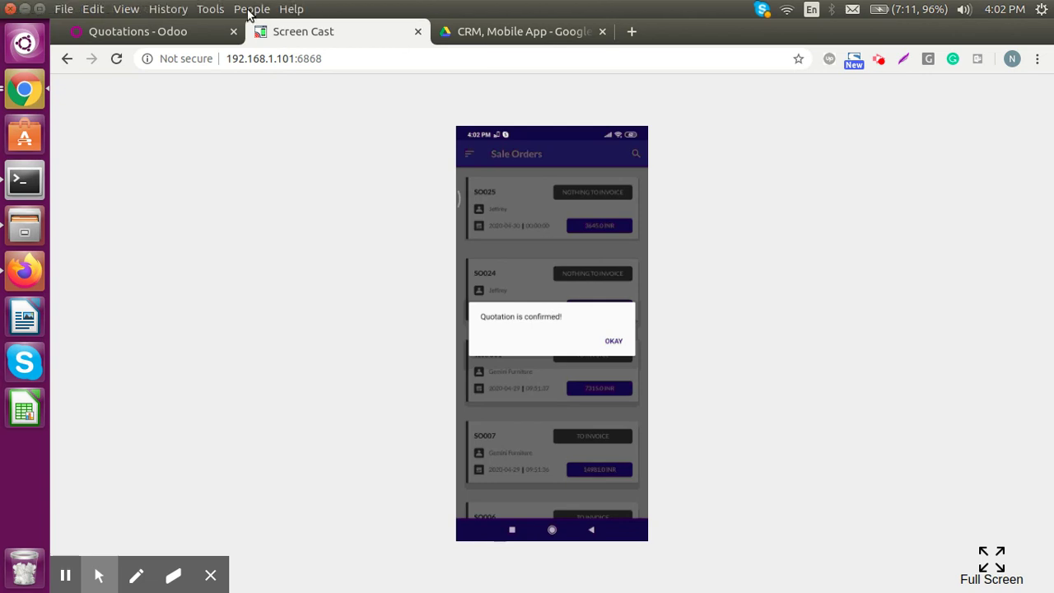
Switch back to Odoo and look through the Today's Meeting Details and All Meeting Details lists.
{"action": "left_click", "coordinate": [187, 29]}
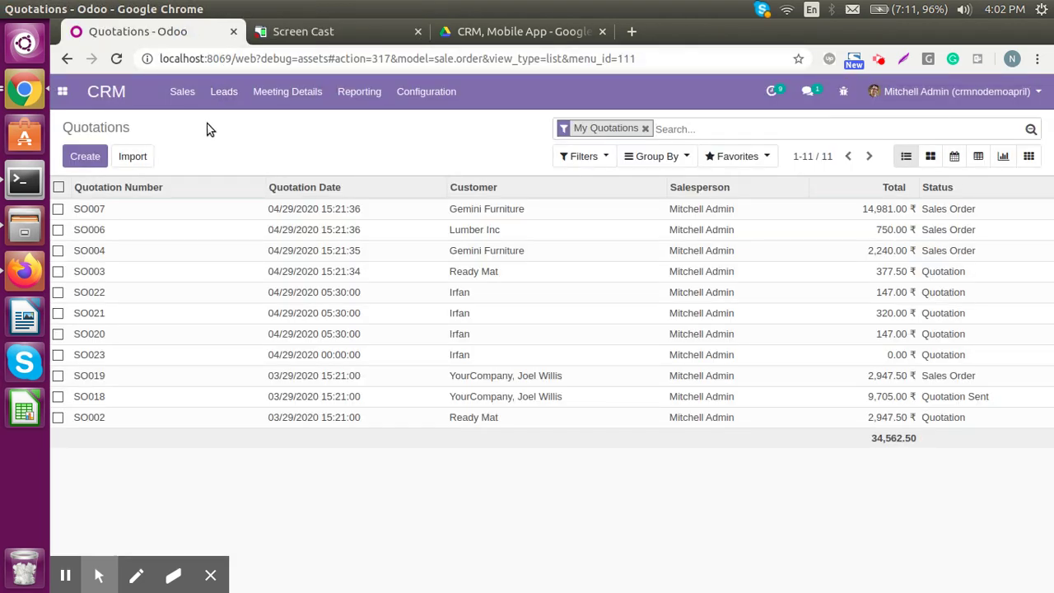
{"action": "left_click", "coordinate": [275, 91]}
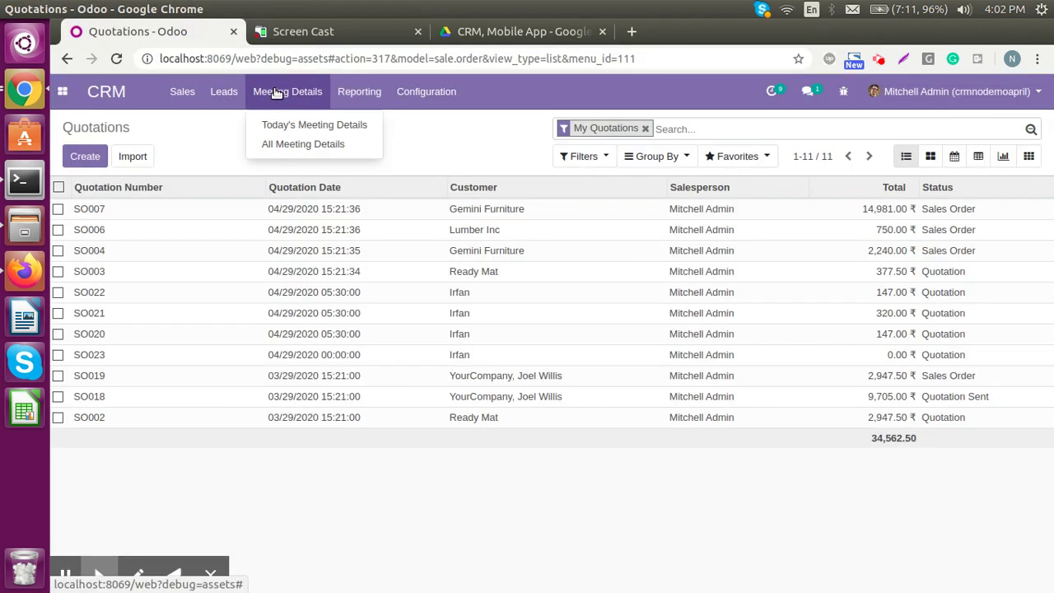
{"action": "left_click", "coordinate": [309, 128]}
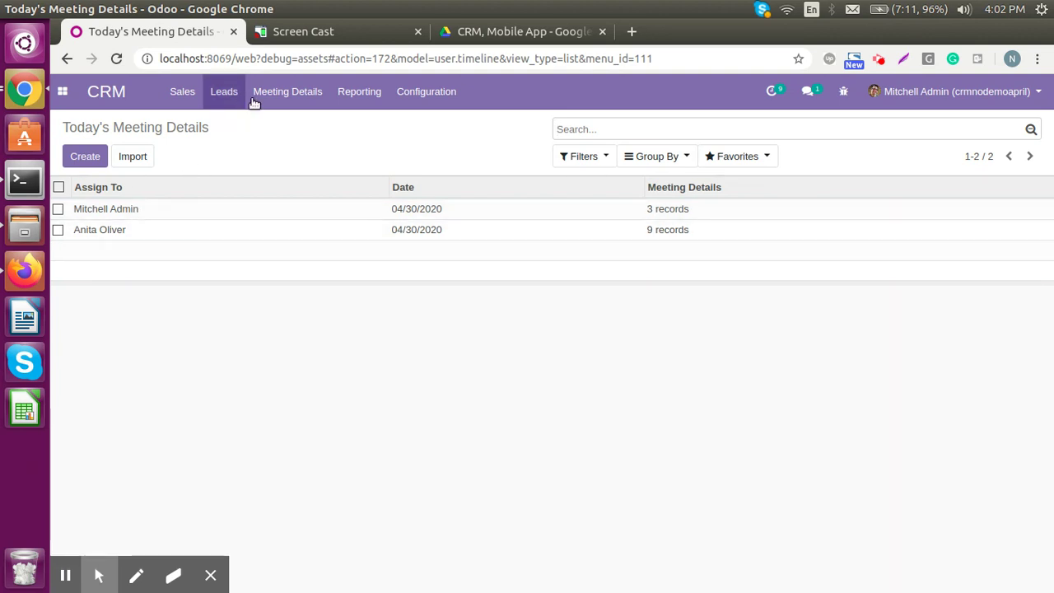
{"action": "left_click", "coordinate": [287, 92]}
{"action": "left_click", "coordinate": [303, 144]}
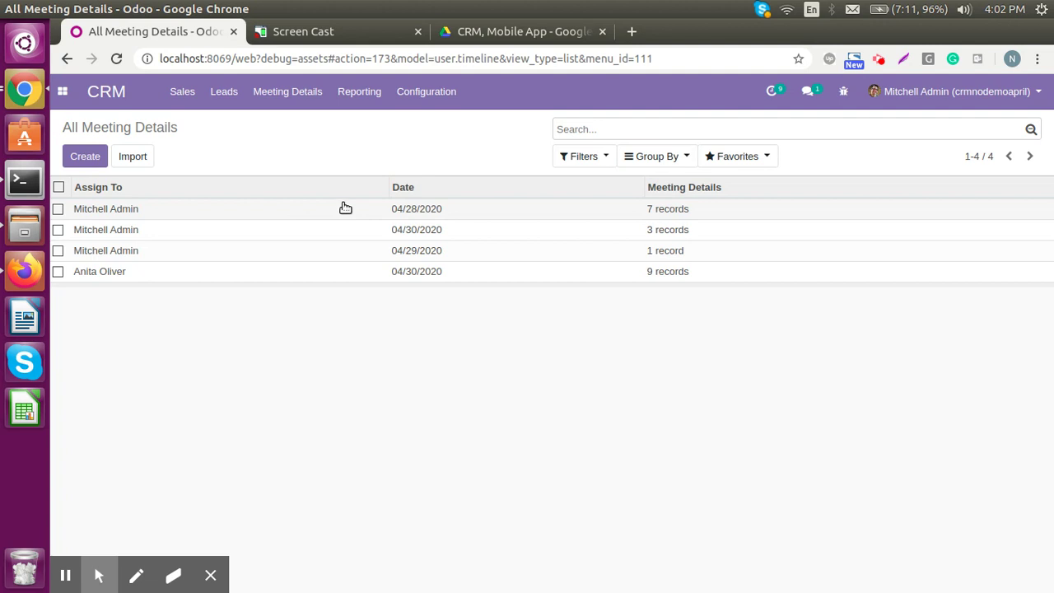
Create and save a checklist head named Provide Company Brochure with the code CB.
{"action": "left_click", "coordinate": [427, 94]}
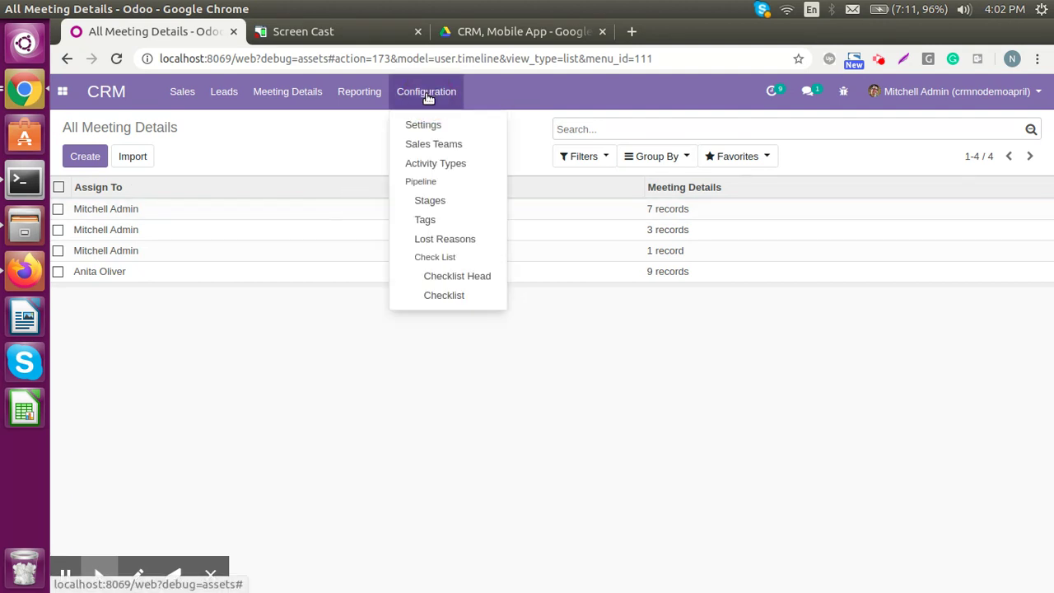
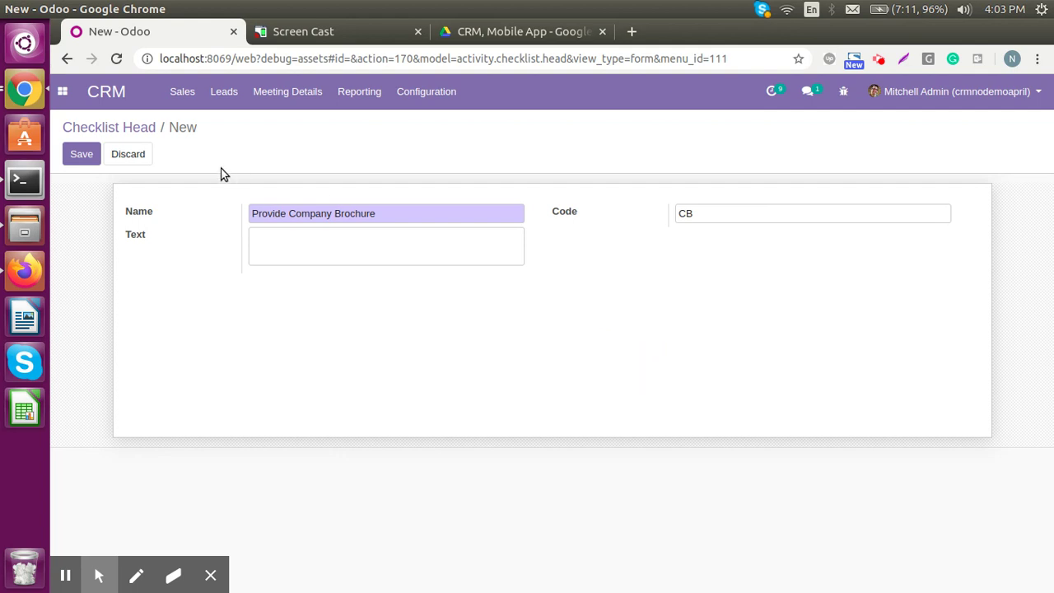
{"action": "left_click", "coordinate": [91, 156]}
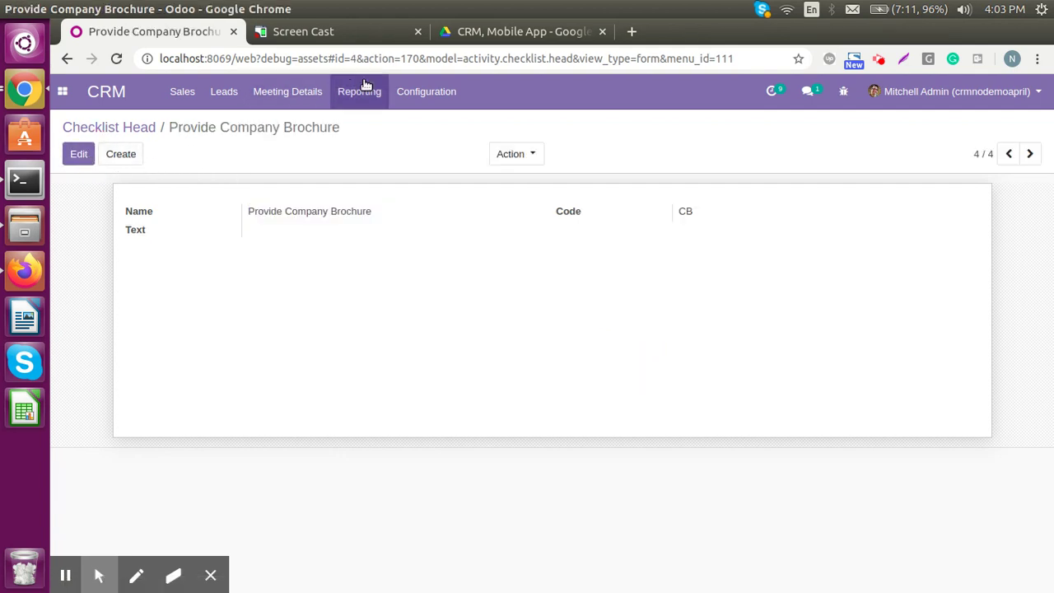
Create and save a checklist named Introduction that contains the Provide Company Brochure checklist head.
{"action": "left_click", "coordinate": [410, 92]}
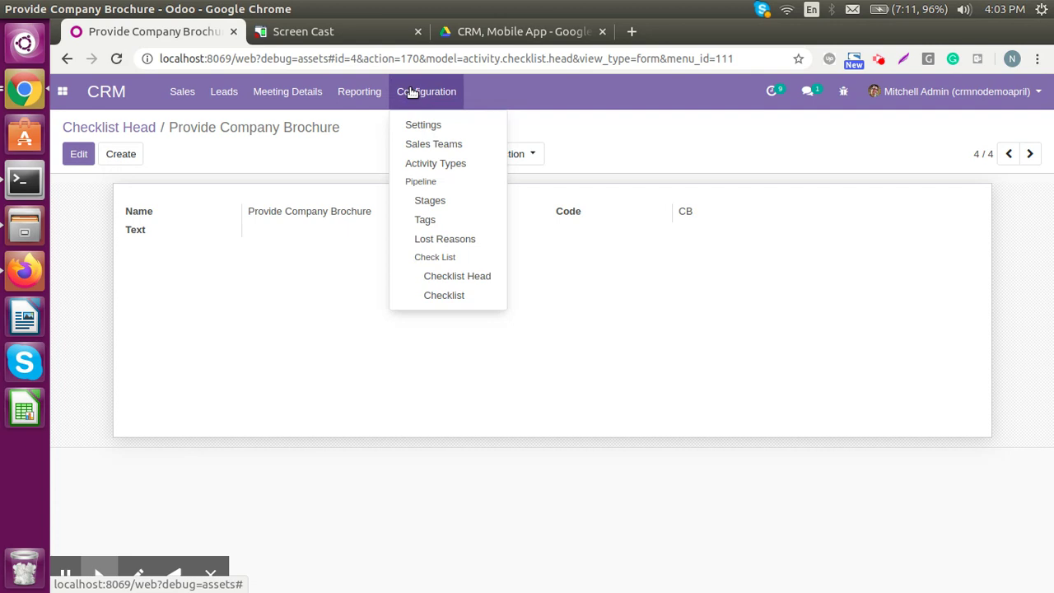
{"action": "left_click", "coordinate": [437, 298]}
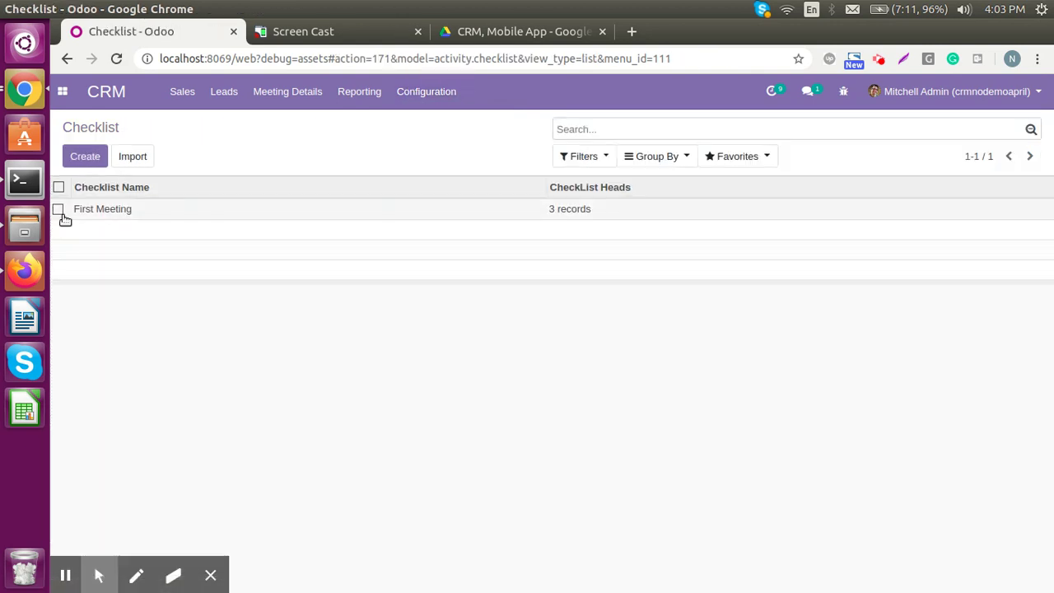
{"action": "left_click", "coordinate": [85, 156]}
{"action": "type", "text": "Intro"}
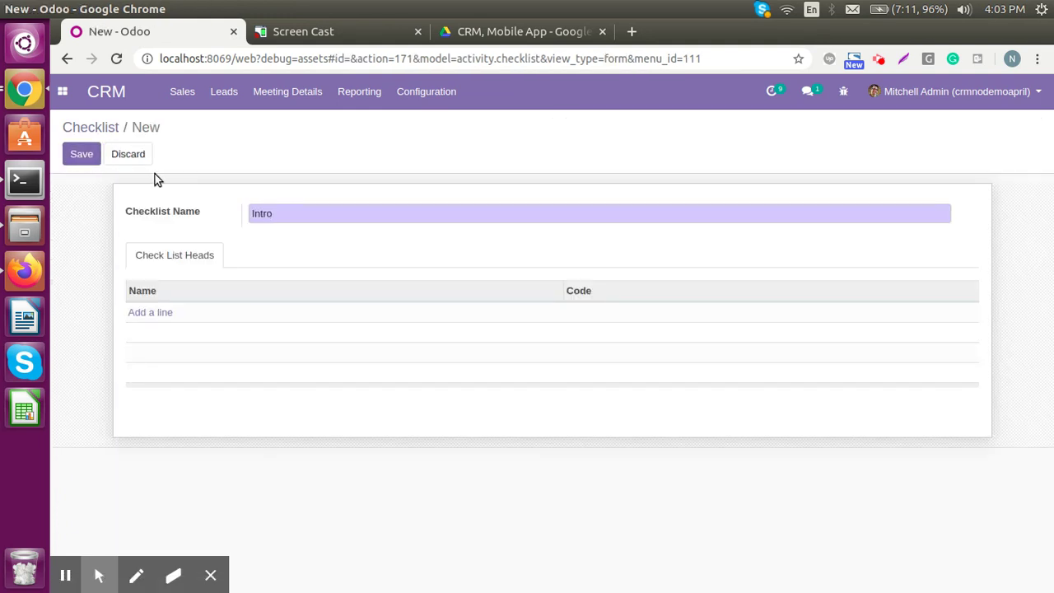
{"action": "type", "text": "duction"}
{"action": "left_click", "coordinate": [150, 313]}
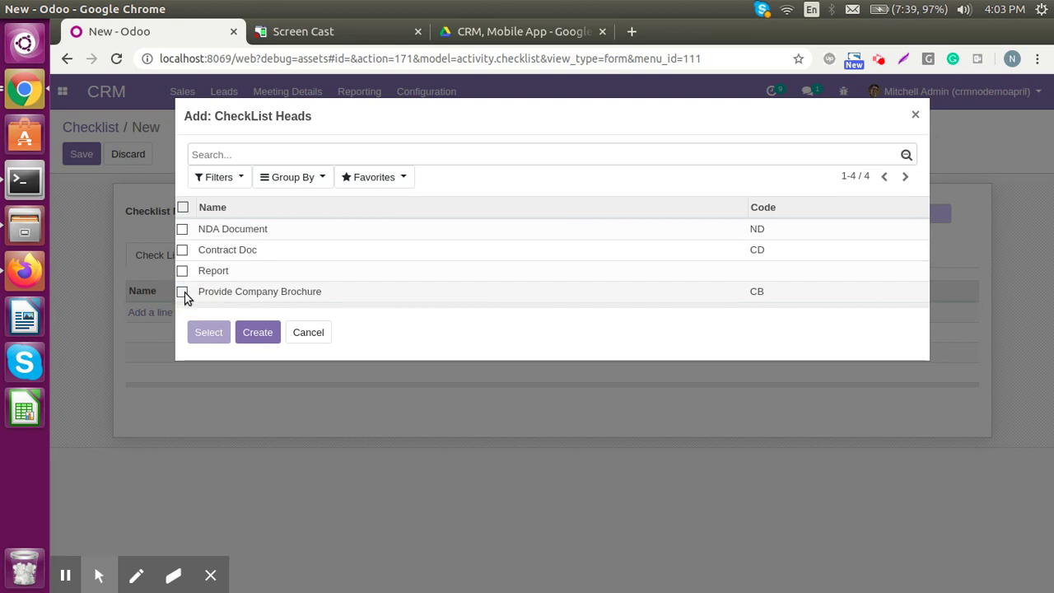
{"action": "left_click", "coordinate": [184, 293]}
{"action": "left_click", "coordinate": [208, 332]}
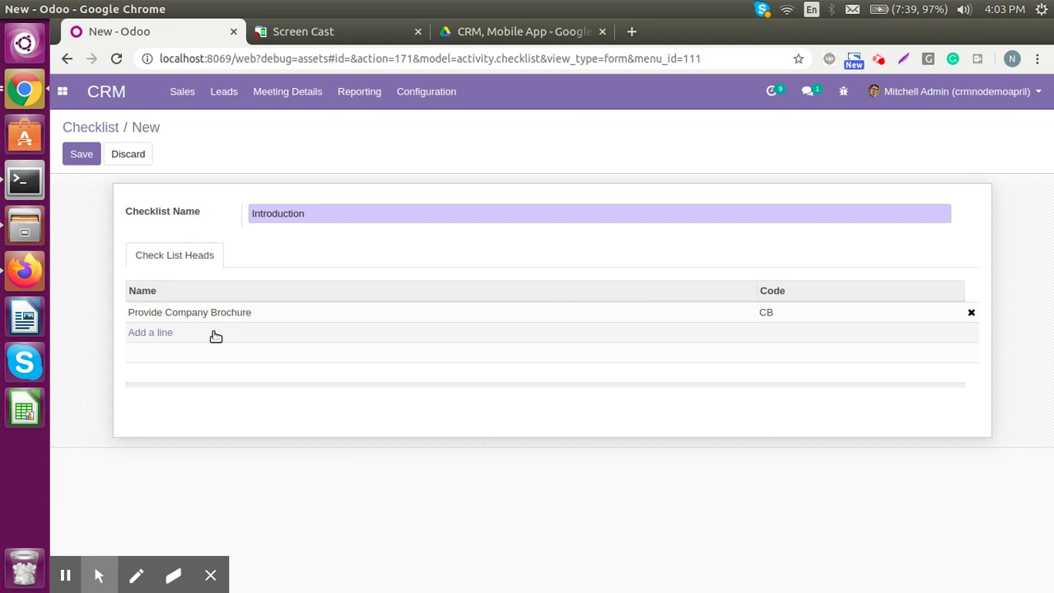
{"action": "left_click", "coordinate": [88, 163]}
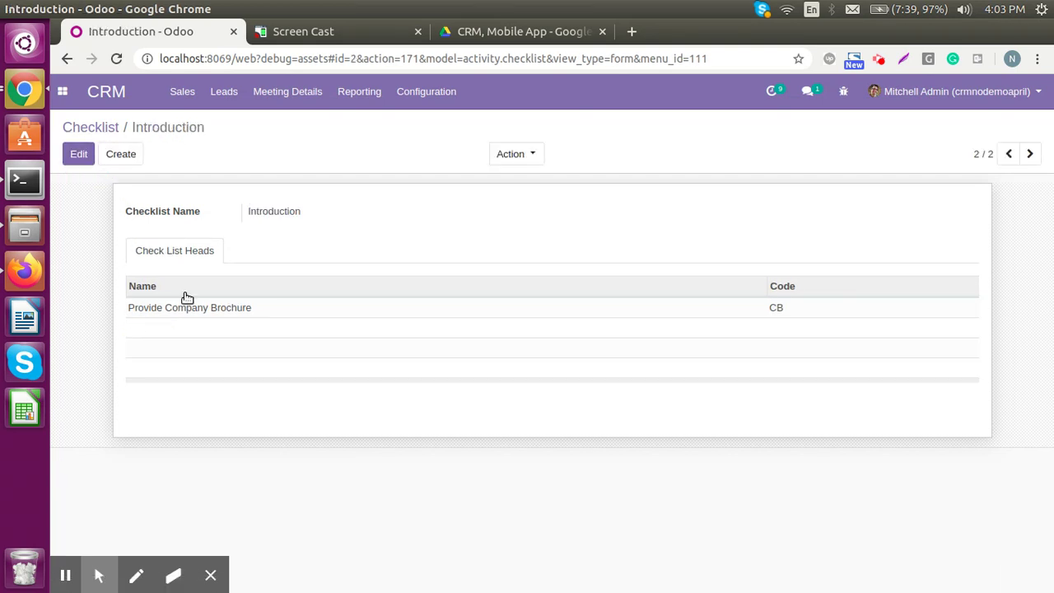
Open the Manchester chairs lead from the Leads list and start scheduling a new activity on it.
{"action": "left_click", "coordinate": [219, 97]}
{"action": "left_click", "coordinate": [231, 123]}
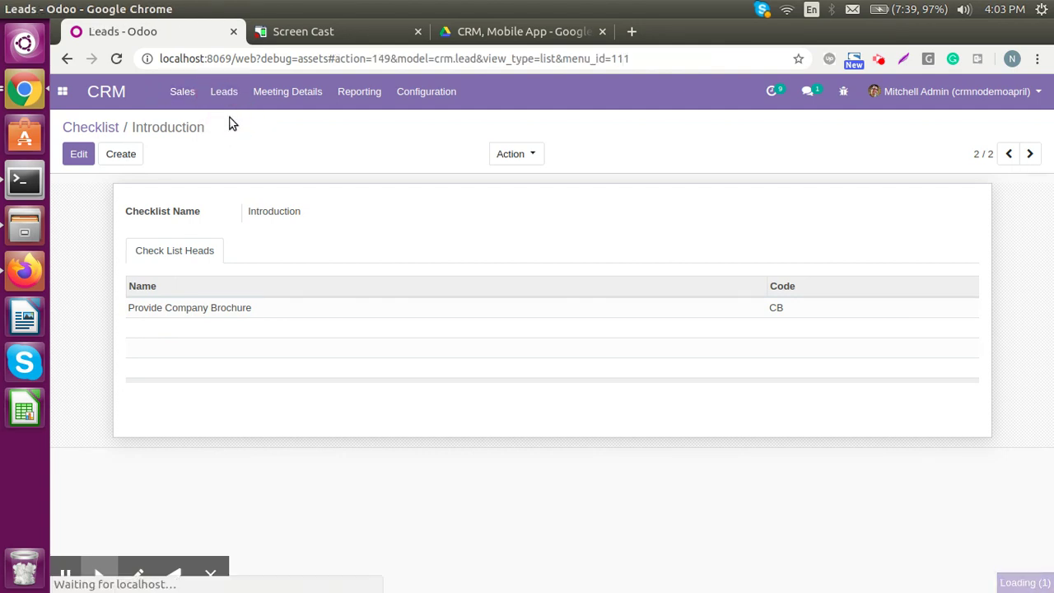
{"action": "left_click", "coordinate": [244, 250]}
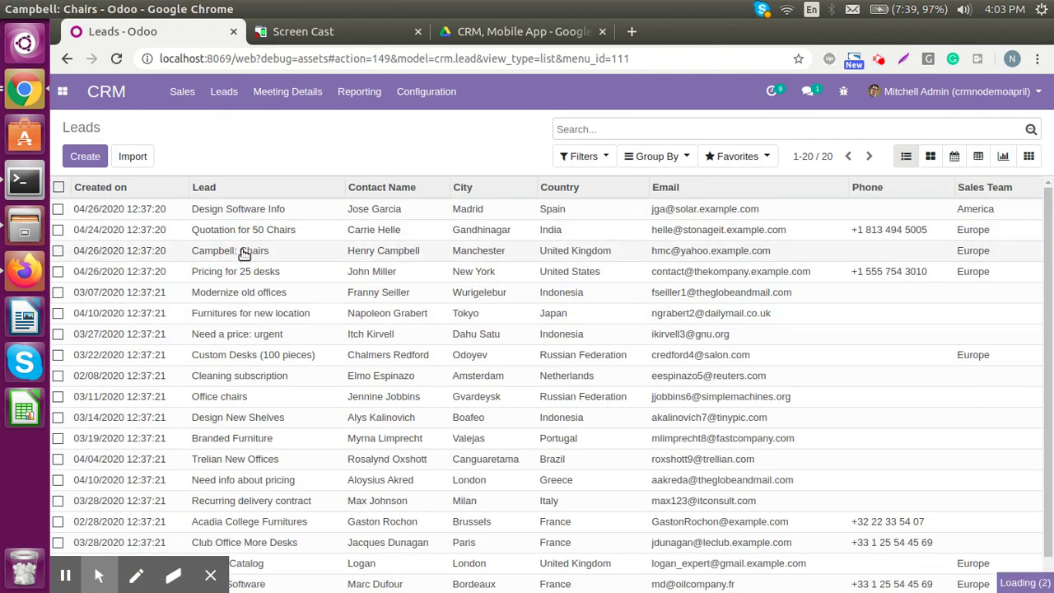
{"action": "left_click", "coordinate": [280, 550]}
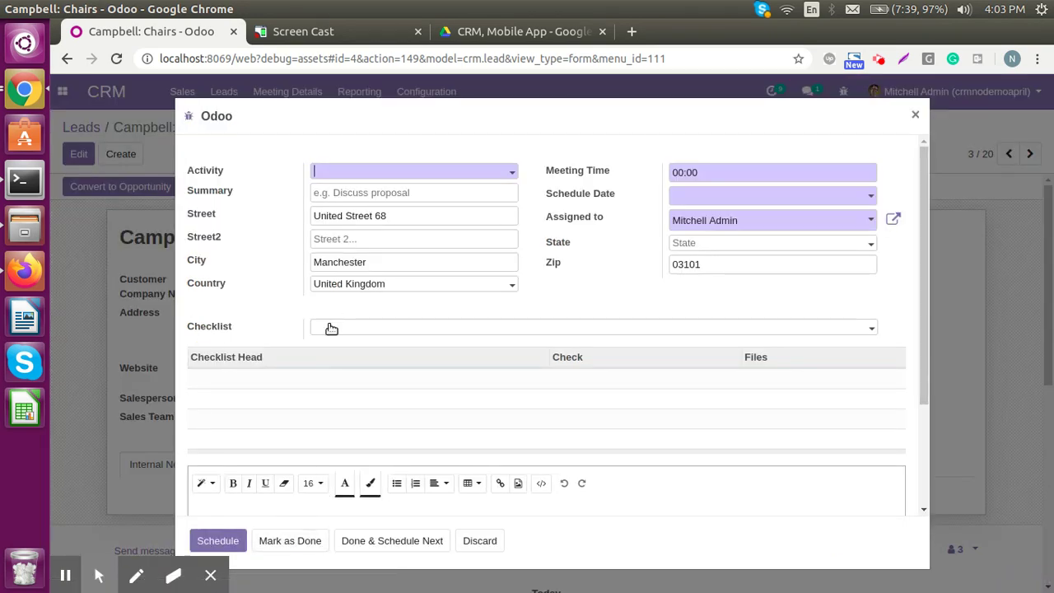
Load the Introduction checklist into the new activity, review its checklist lines, and close the form without scheduling the activity.
{"action": "left_click", "coordinate": [331, 329]}
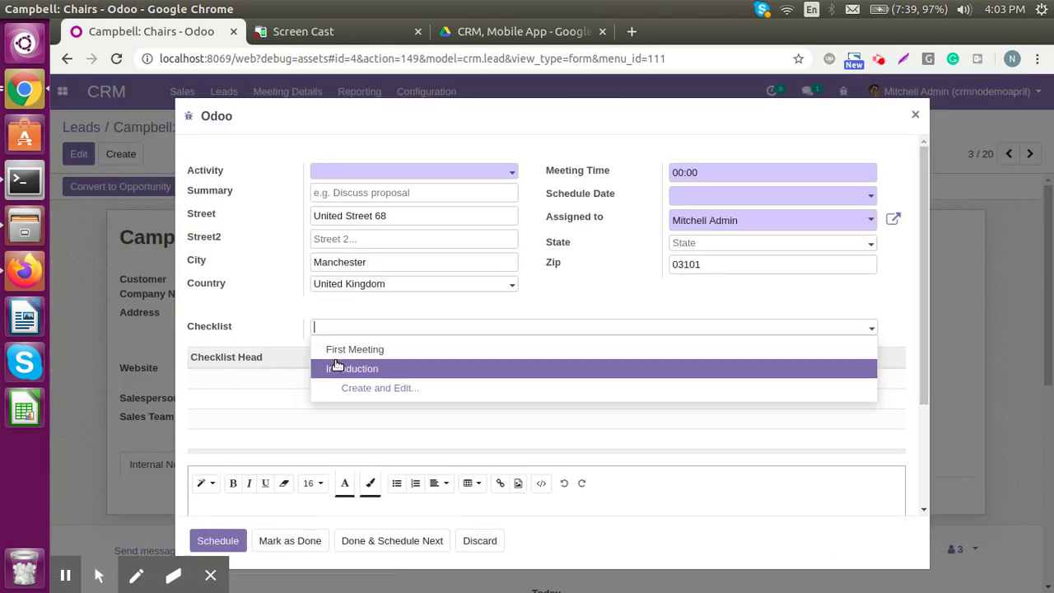
{"action": "left_click", "coordinate": [374, 374]}
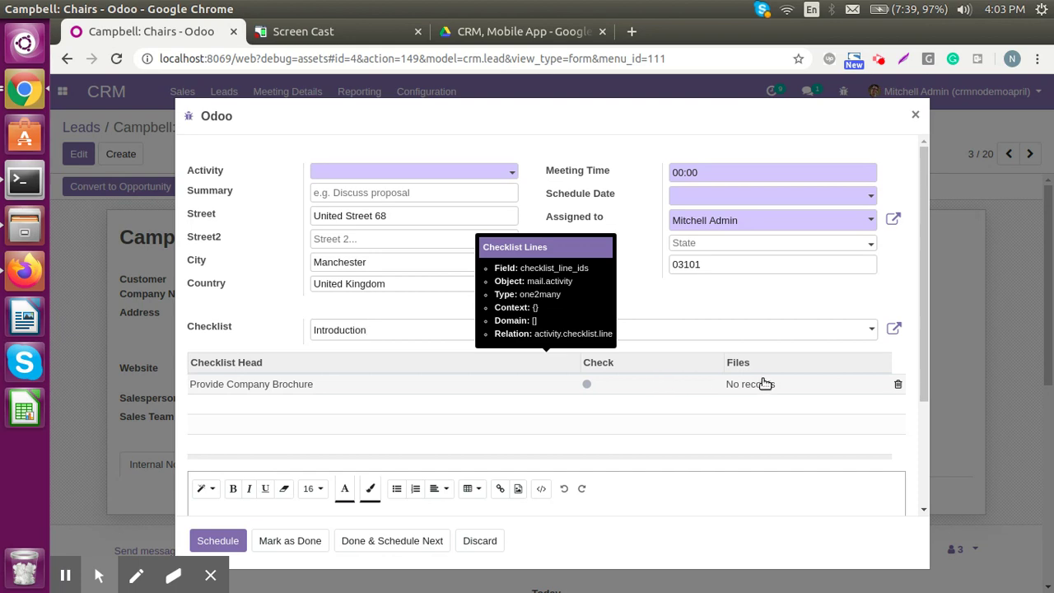
{"action": "scroll", "coordinate": [733, 411], "scroll_direction": "down", "scroll_amount": 3}
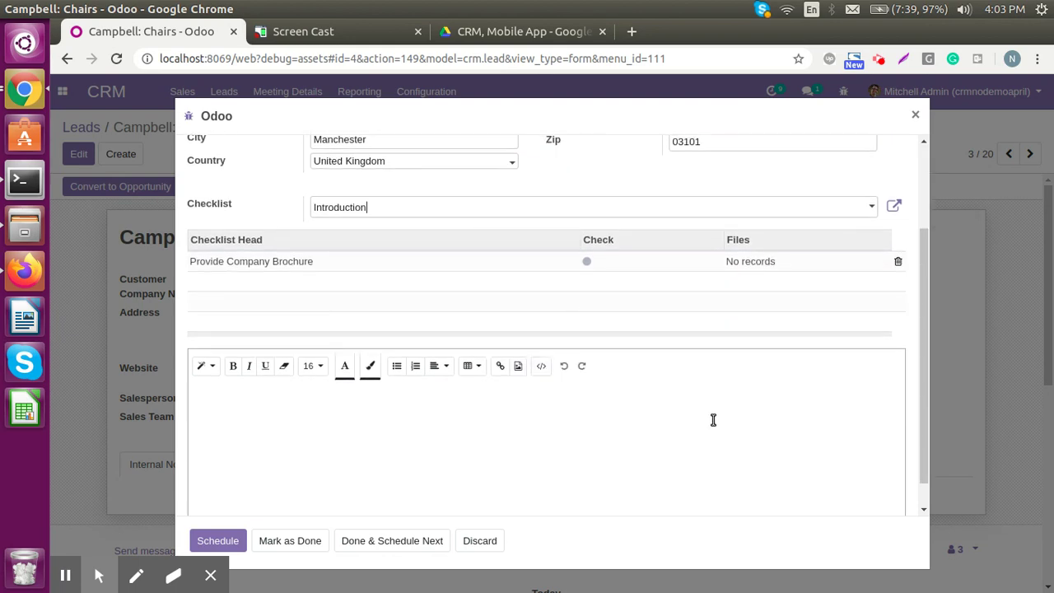
{"action": "scroll", "coordinate": [705, 411], "scroll_direction": "up", "scroll_amount": 3}
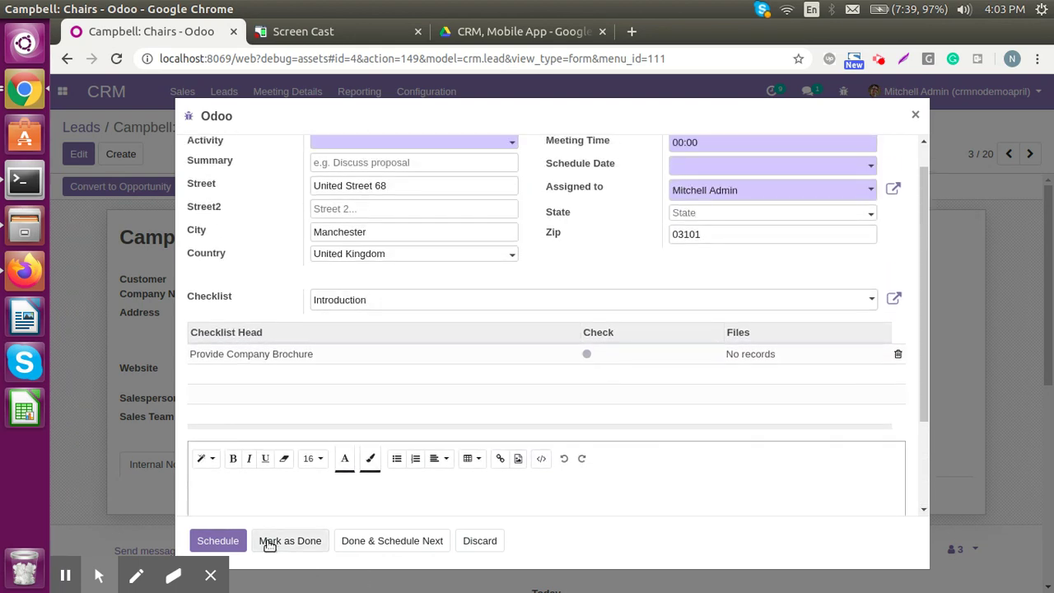
{"action": "scroll", "coordinate": [329, 436], "scroll_direction": "up", "scroll_amount": 1}
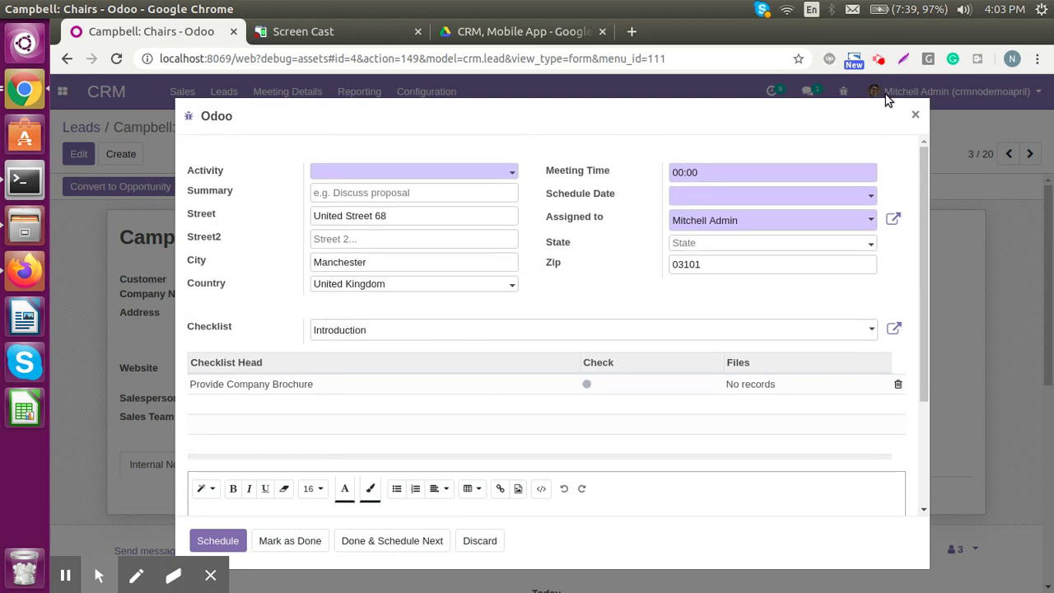
{"action": "left_click", "coordinate": [915, 114]}
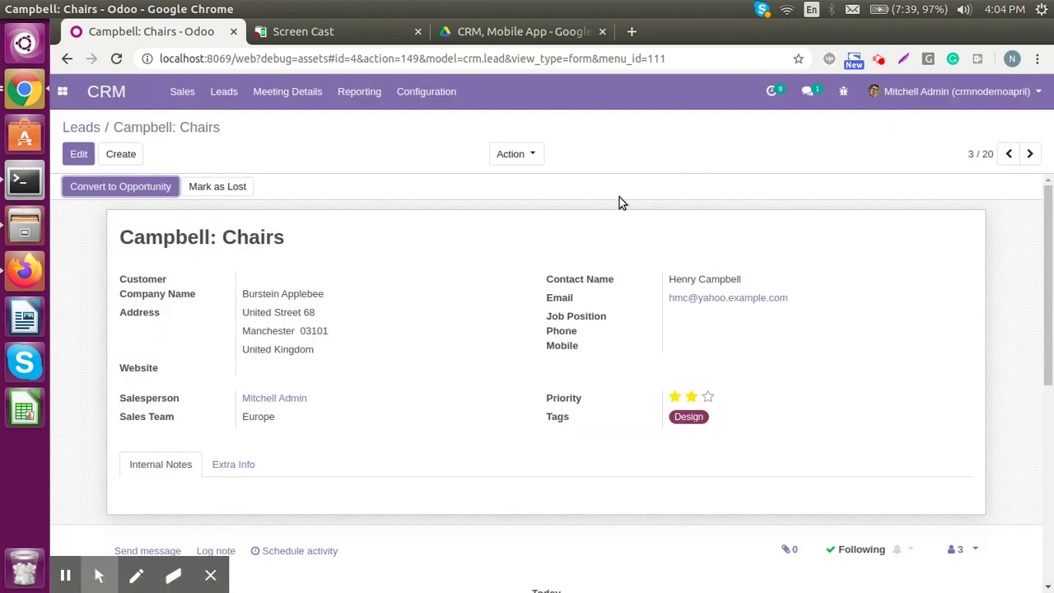